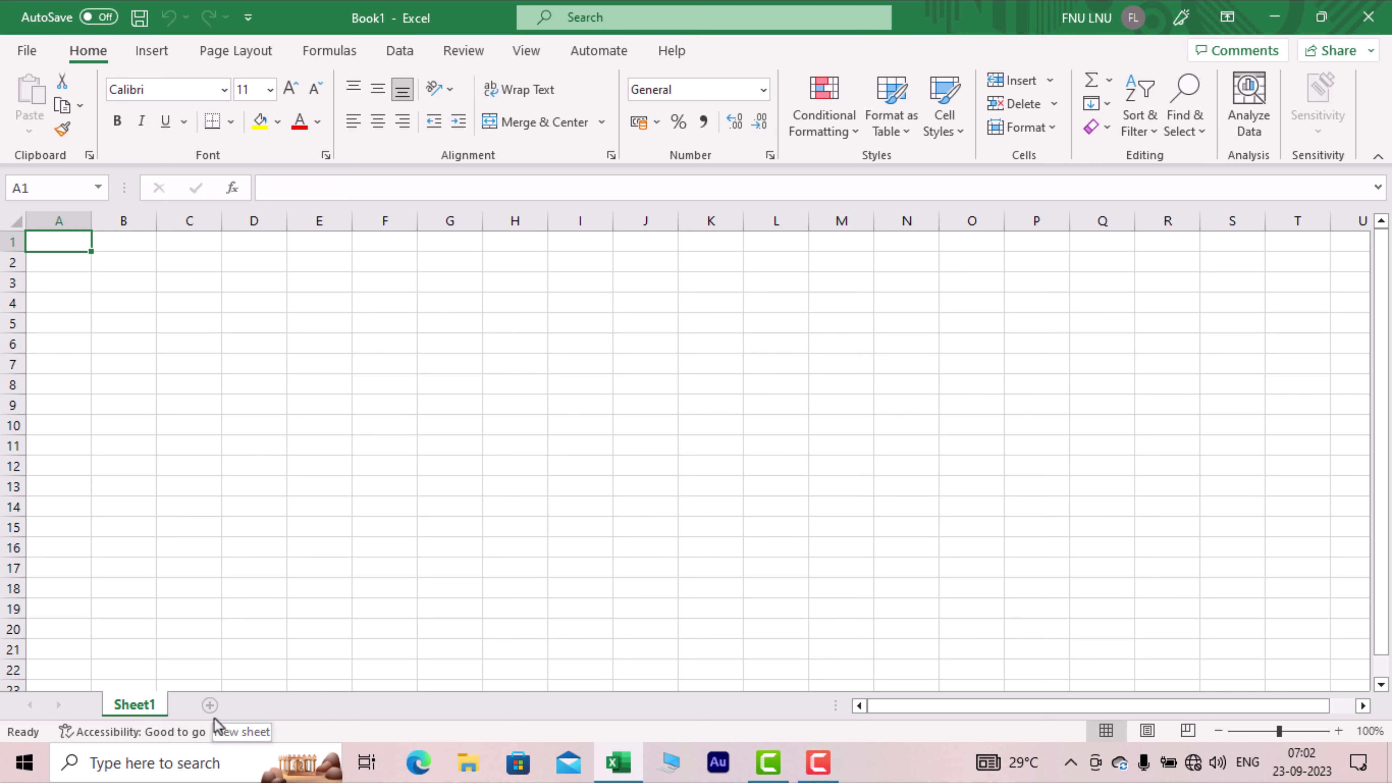
Step: Add two new blank worksheets to Book1 with the New sheet button and Shift+F11
click(211, 706)
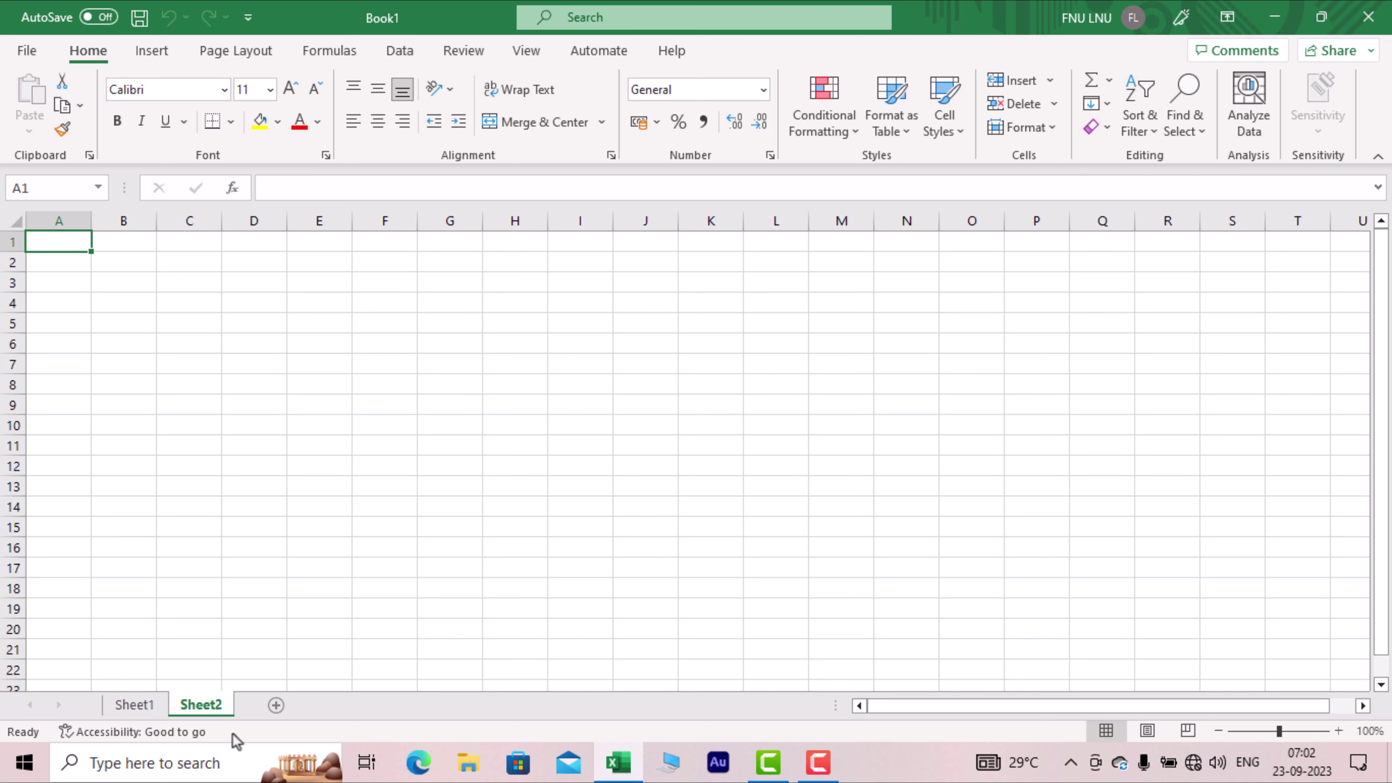
key(shift+F11)
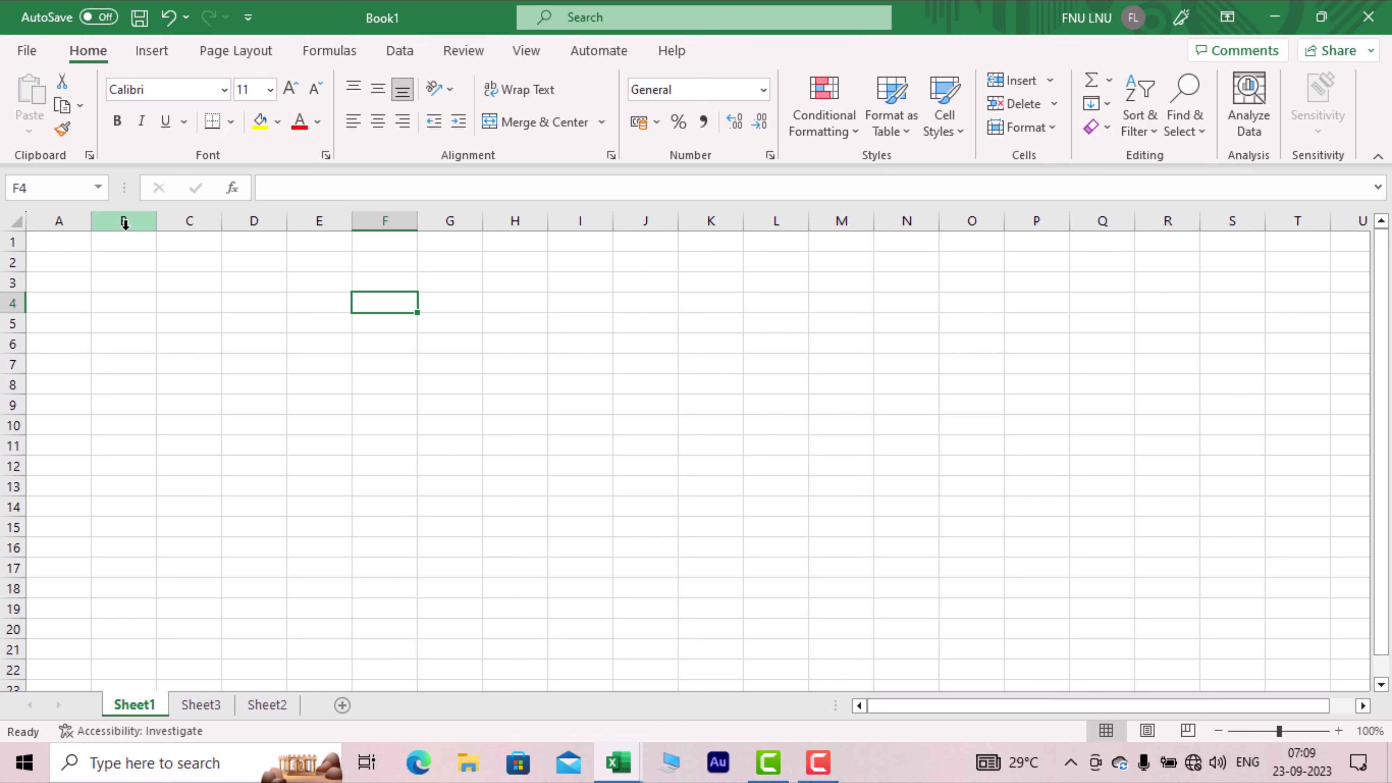
right_click(143, 702)
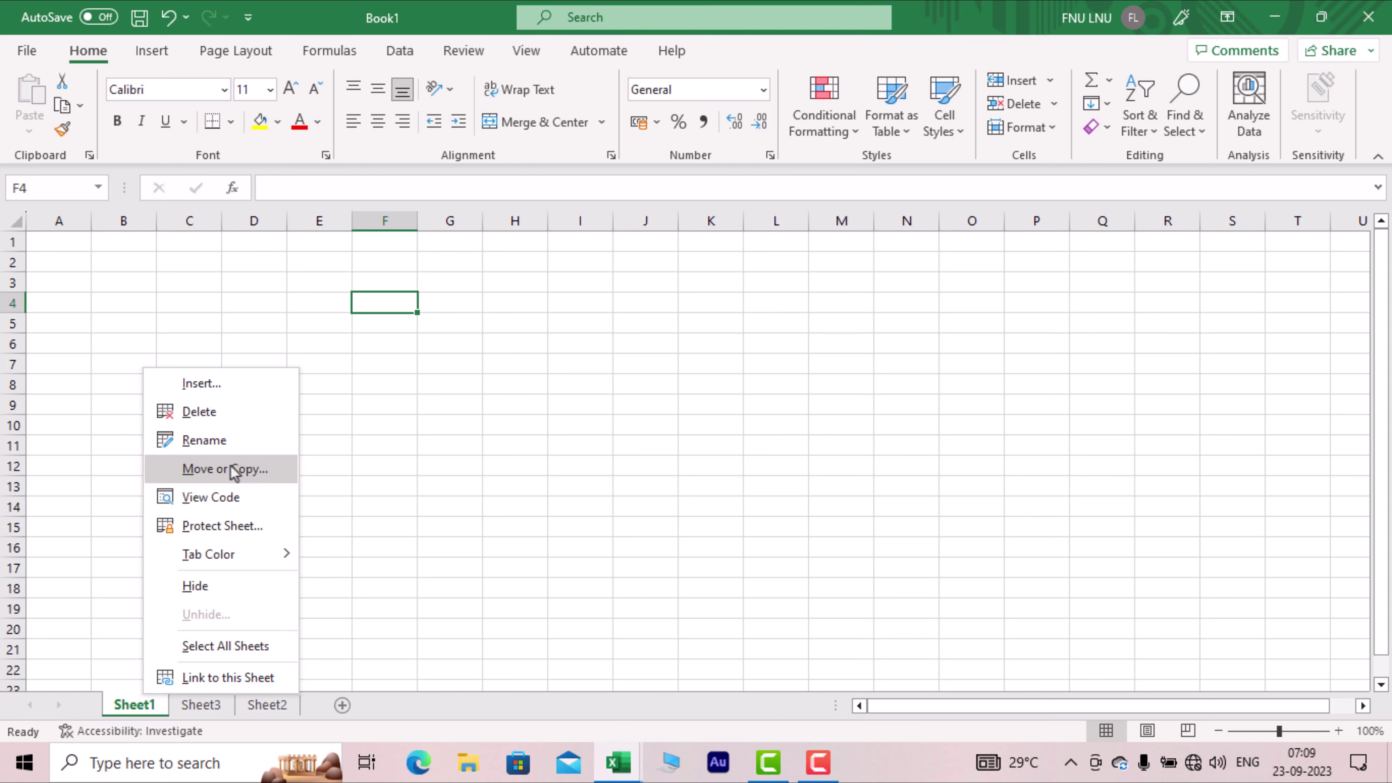
click(561, 412)
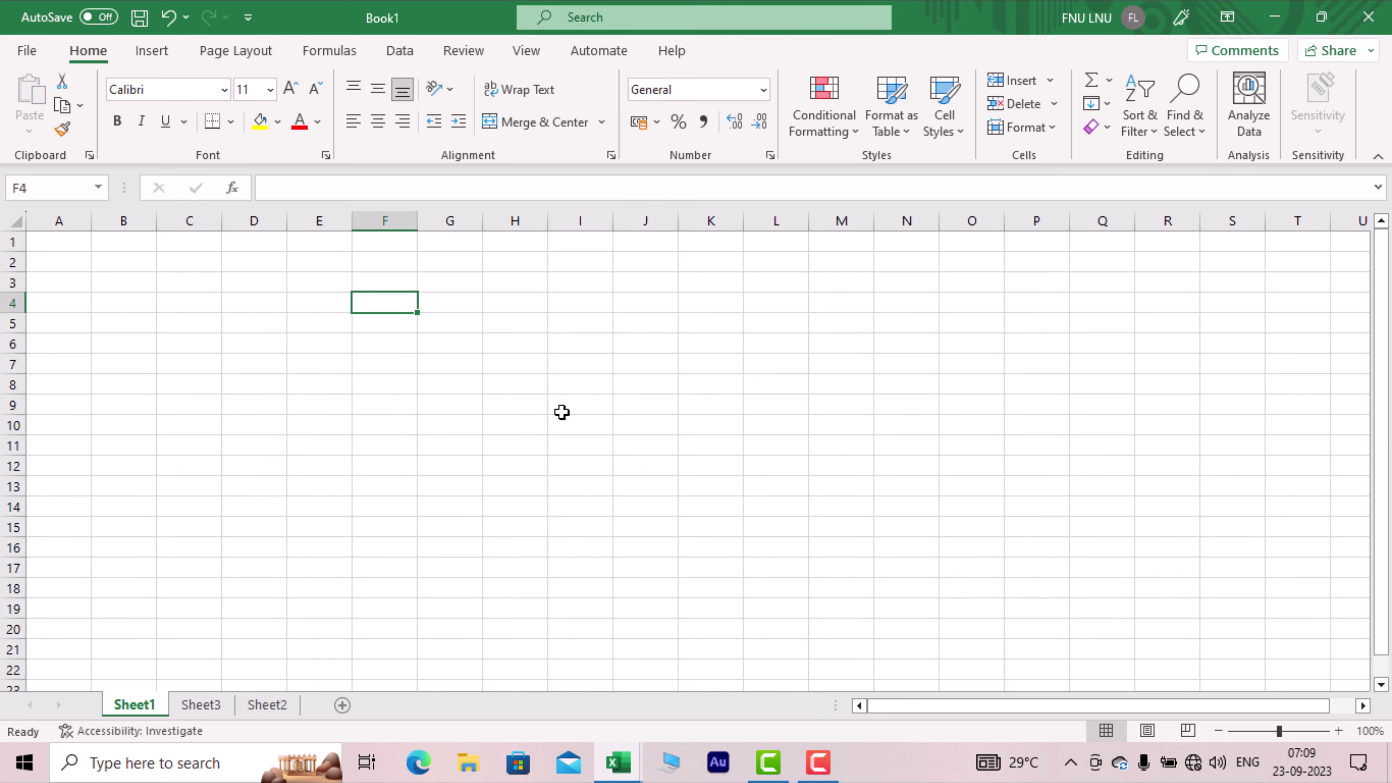
key(alt+Tab)
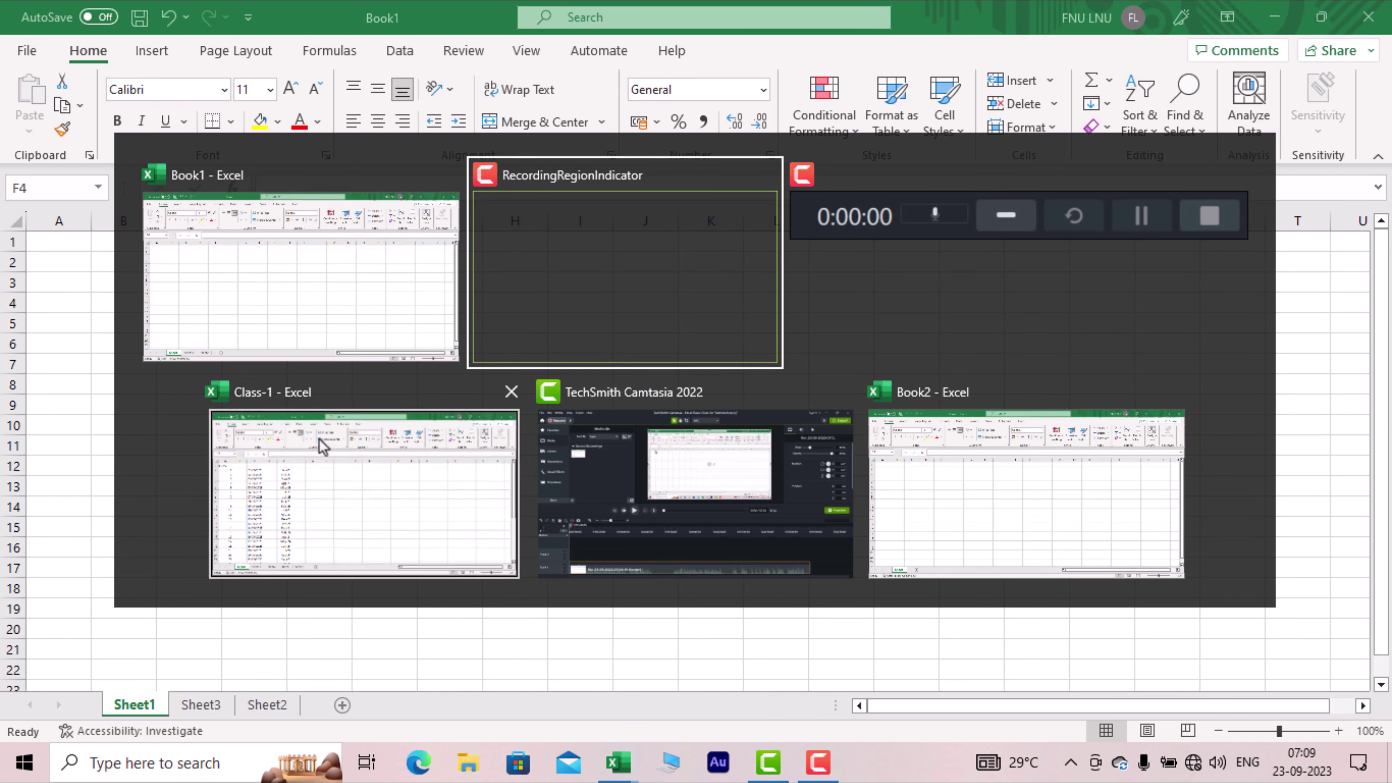
Step: Select the data range A1:E13 in the Class-1 workbook
click(320, 444)
click(193, 364)
click(123, 262)
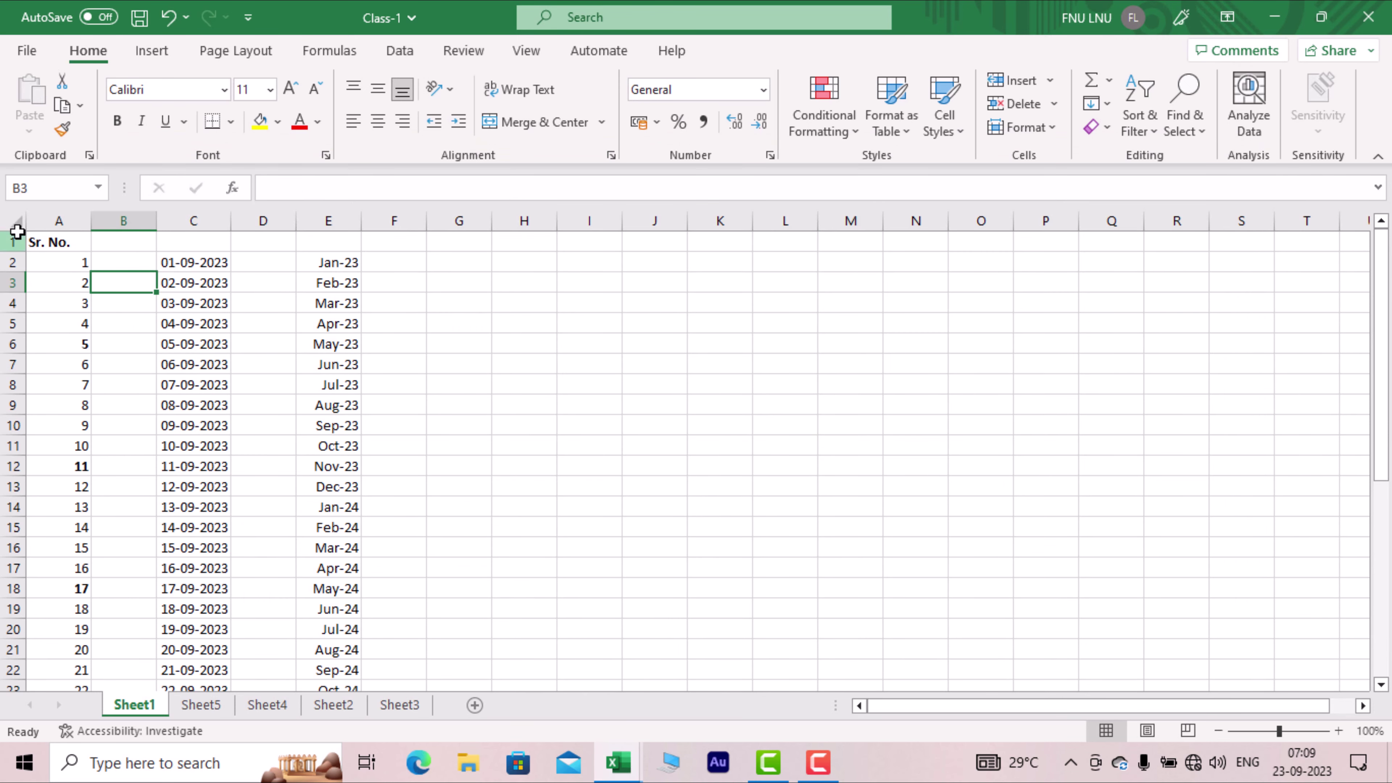
click(55, 242)
shift+click(351, 487)
Step: Switch back and forth between the blank Book1 and Class-1 windows
key(alt+Tab)
click(211, 603)
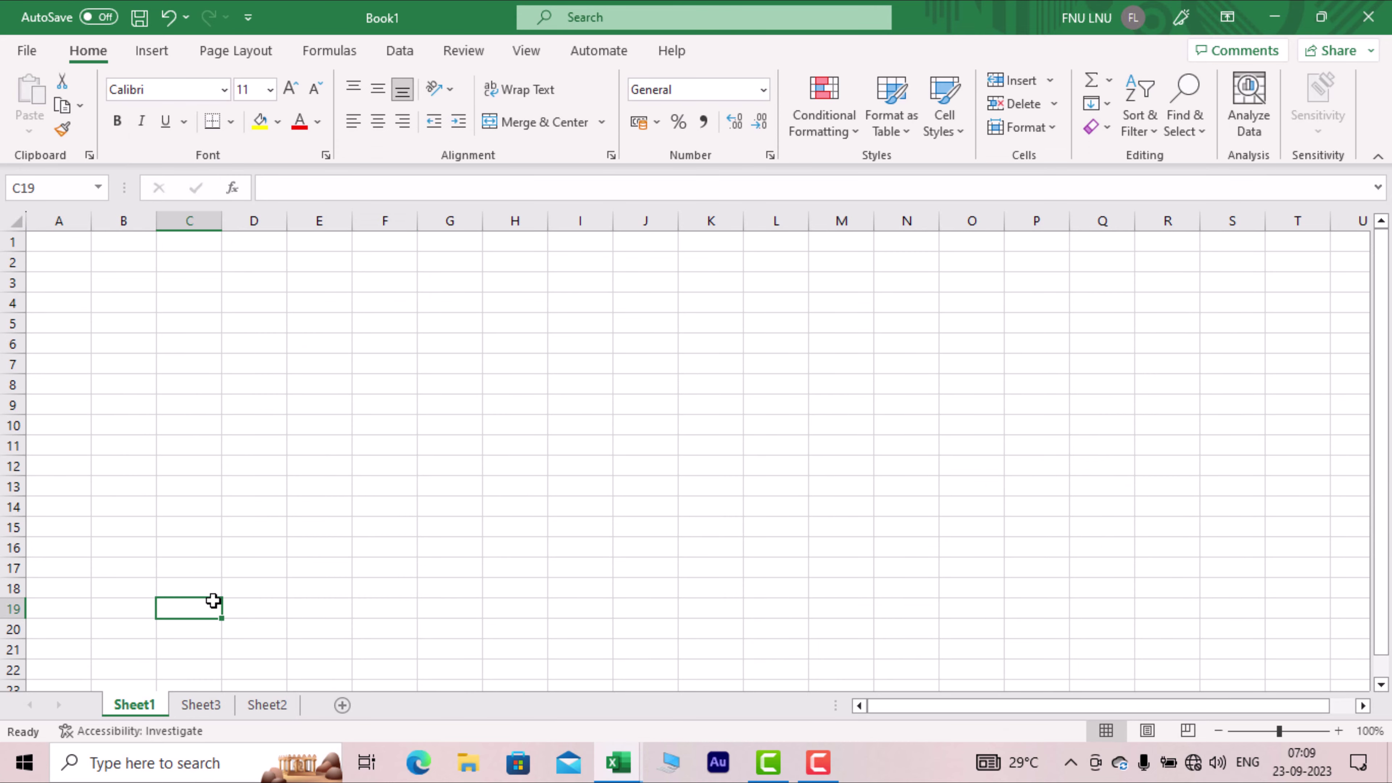
key(alt+Tab)
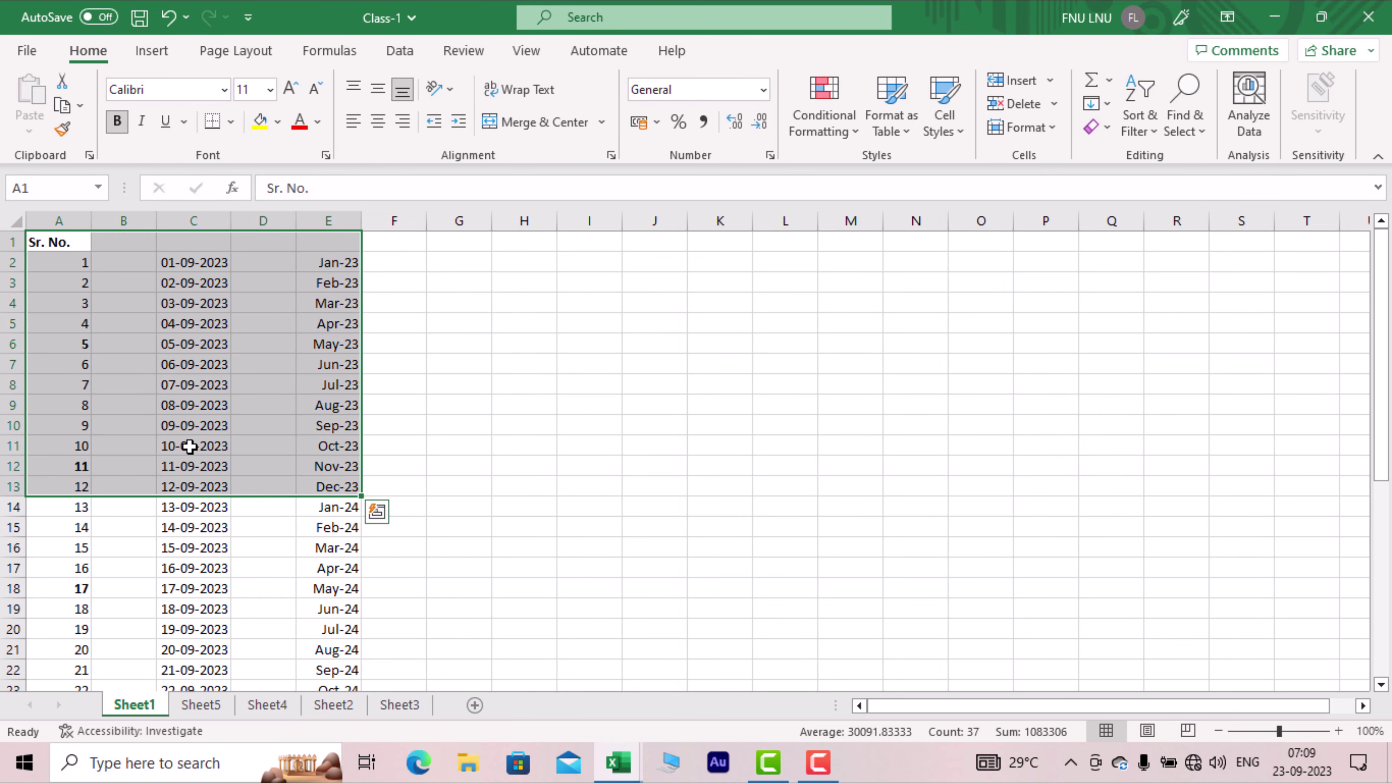
key(alt+Tab)
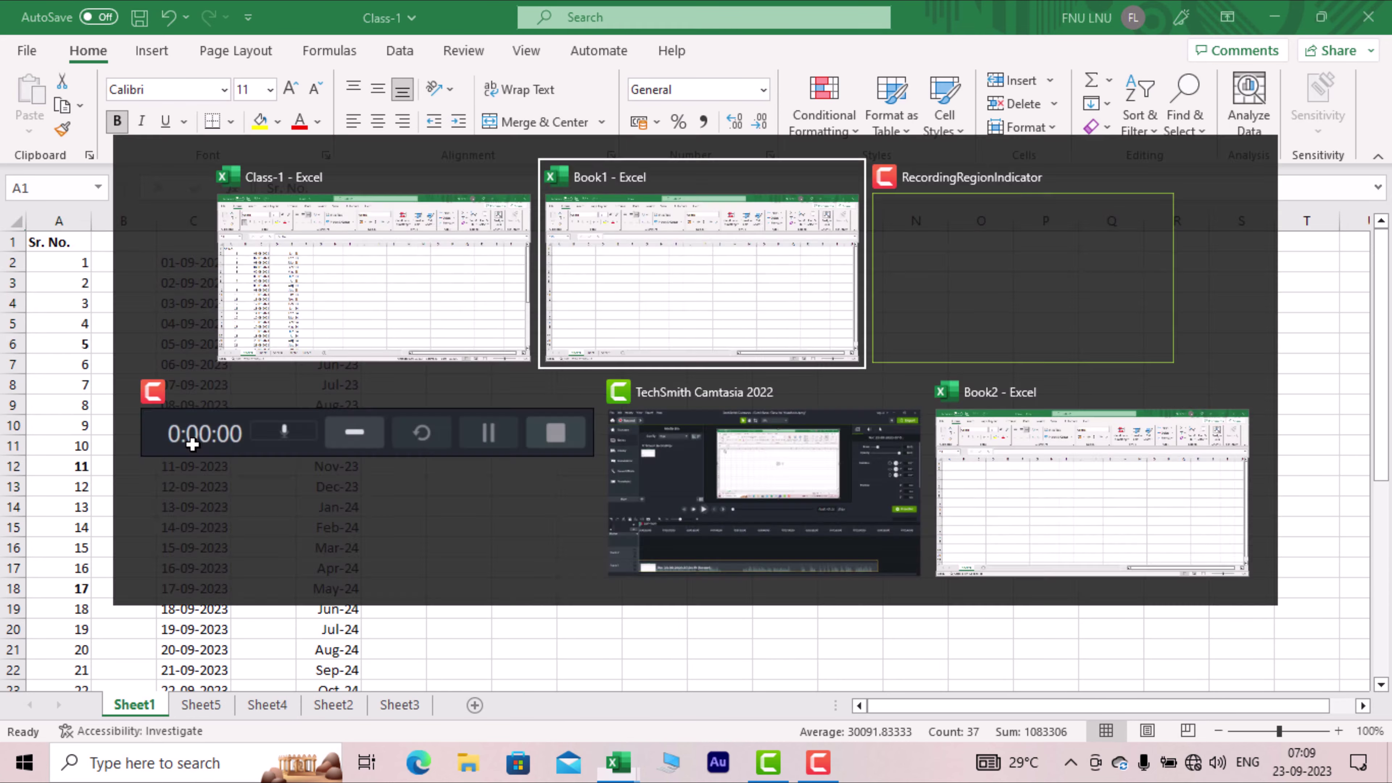
key(alt+Tab)
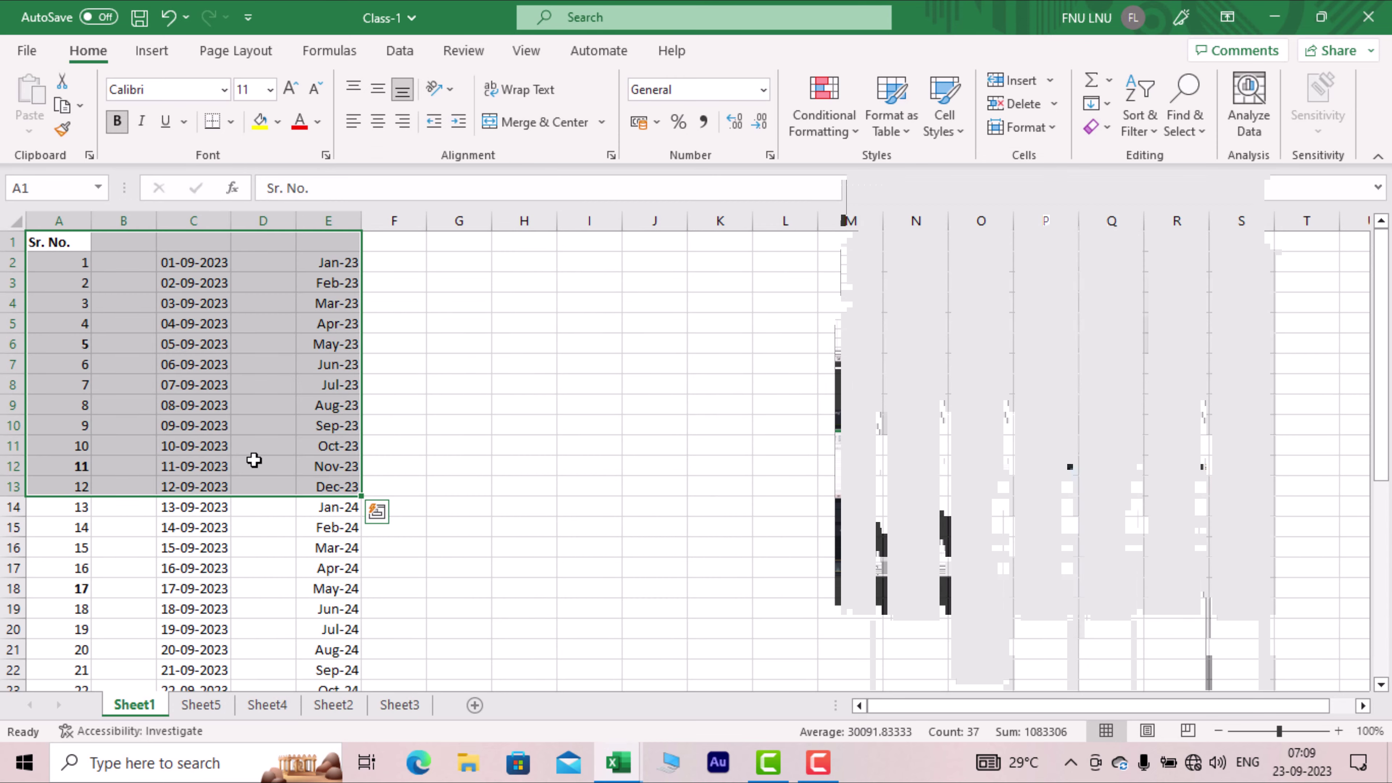
key(alt+Tab)
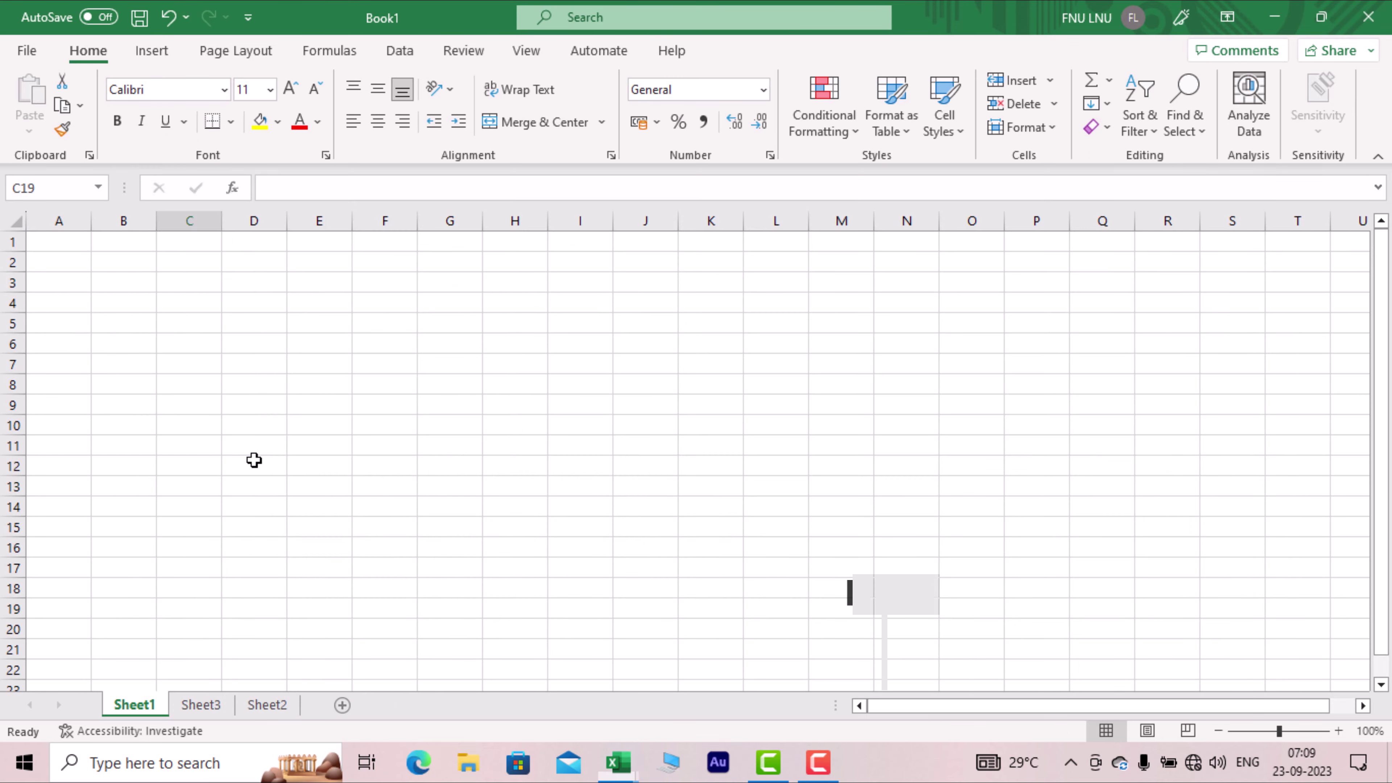
key(alt+Tab)
click(620, 596)
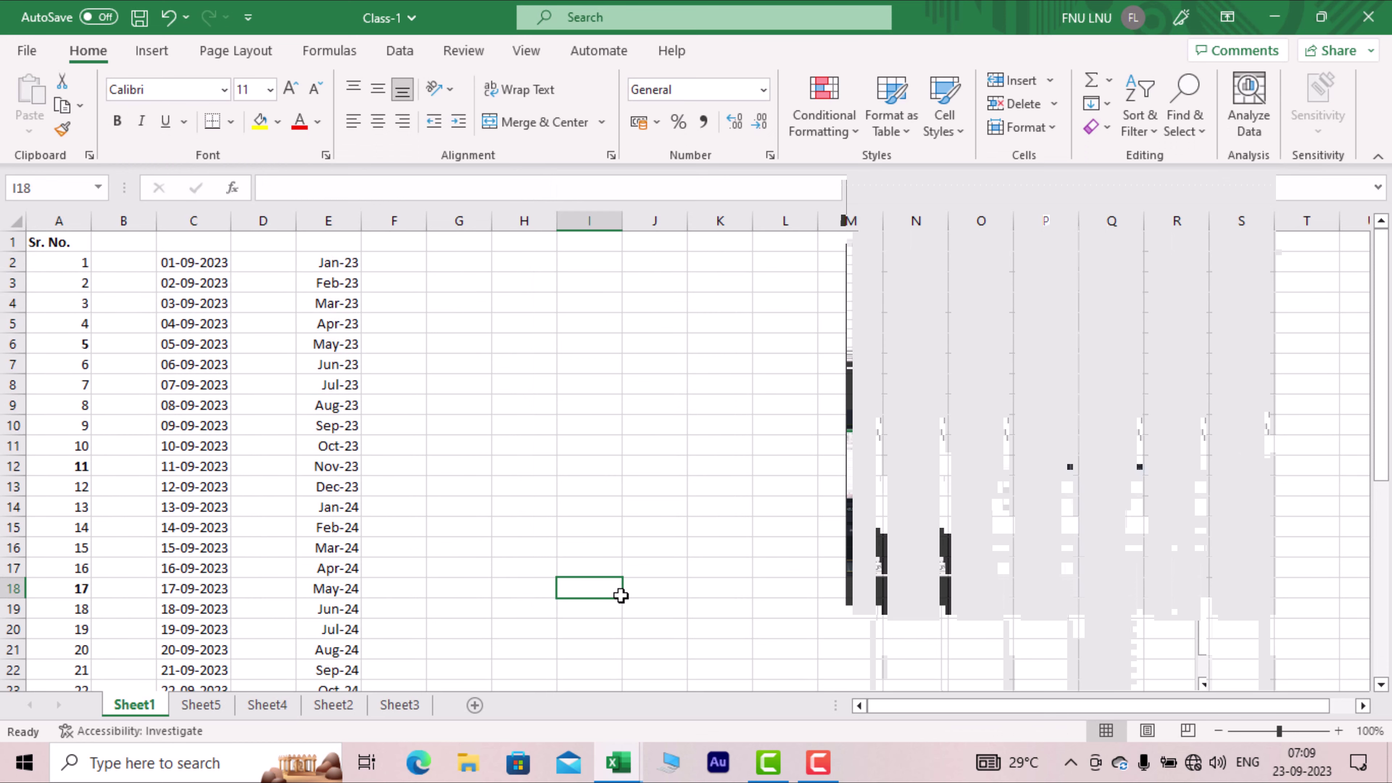
click(199, 608)
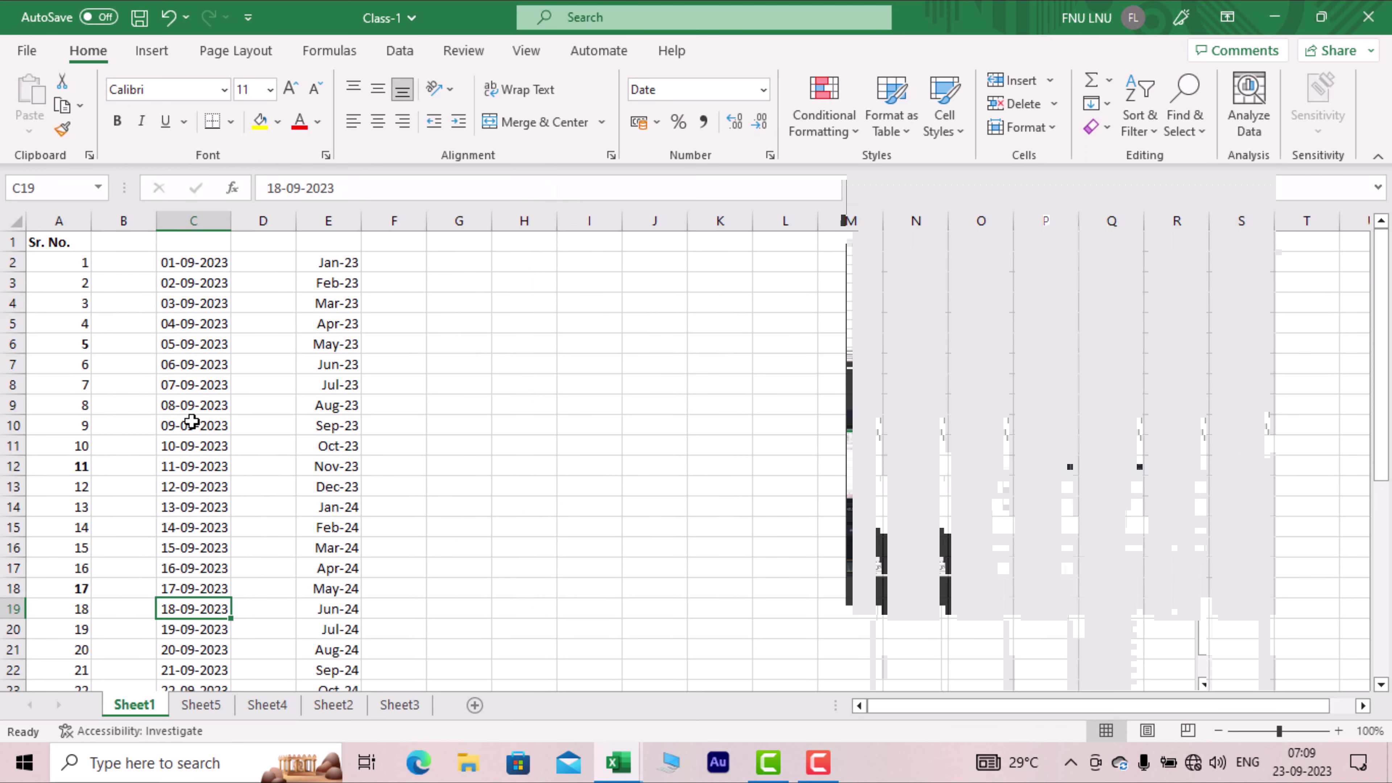
key(alt+Tab)
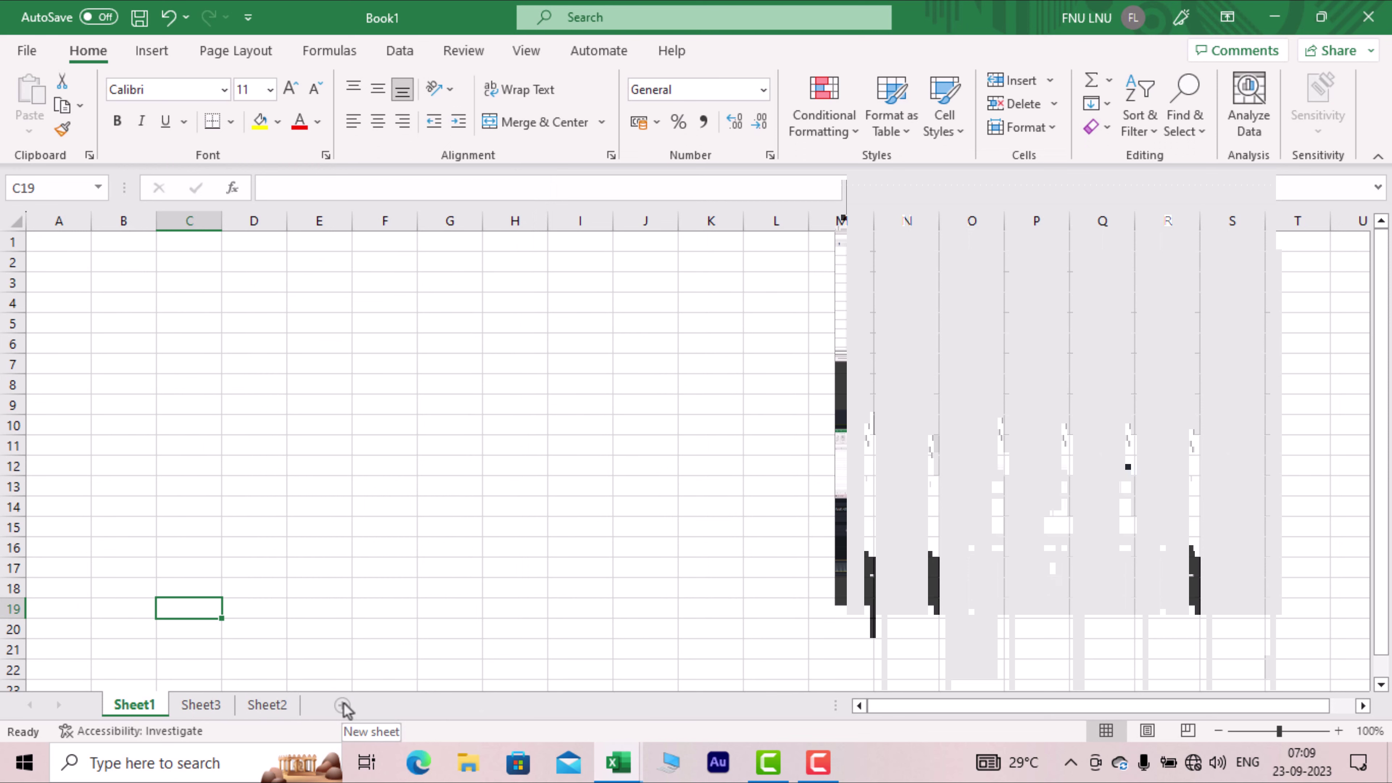
key(alt+Tab)
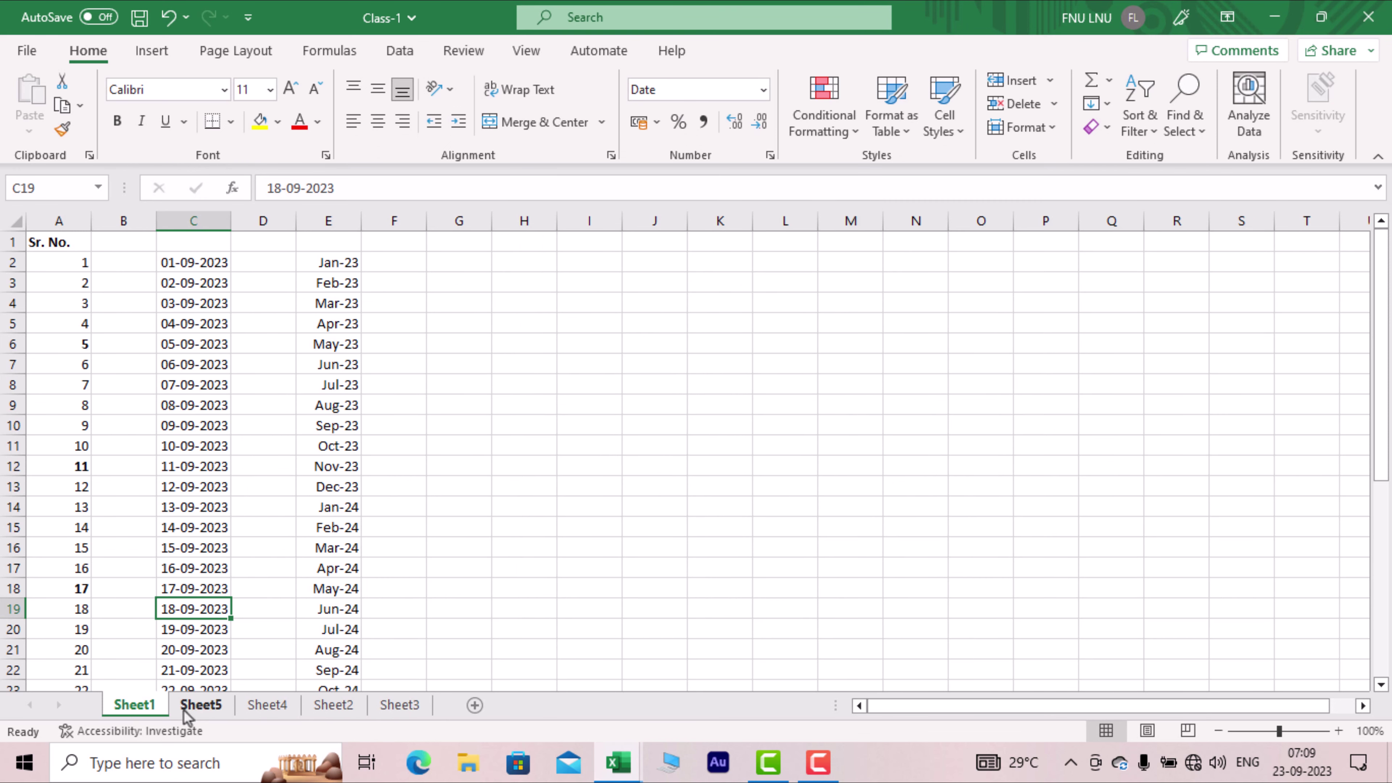
Step: Copy Class-1's Sheet1 to the end of Book1 using Move or Copy with Create a copy ticked
right_click(147, 711)
click(219, 483)
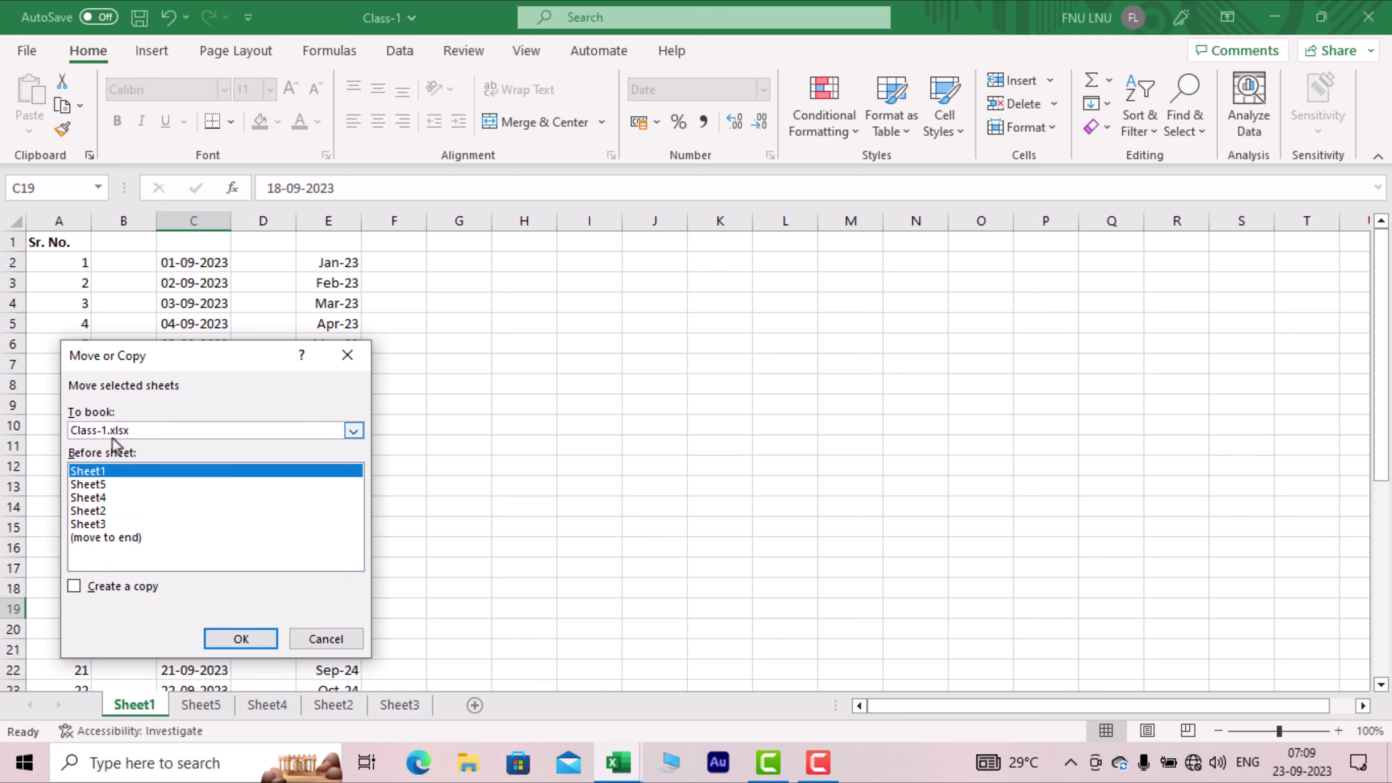
click(113, 432)
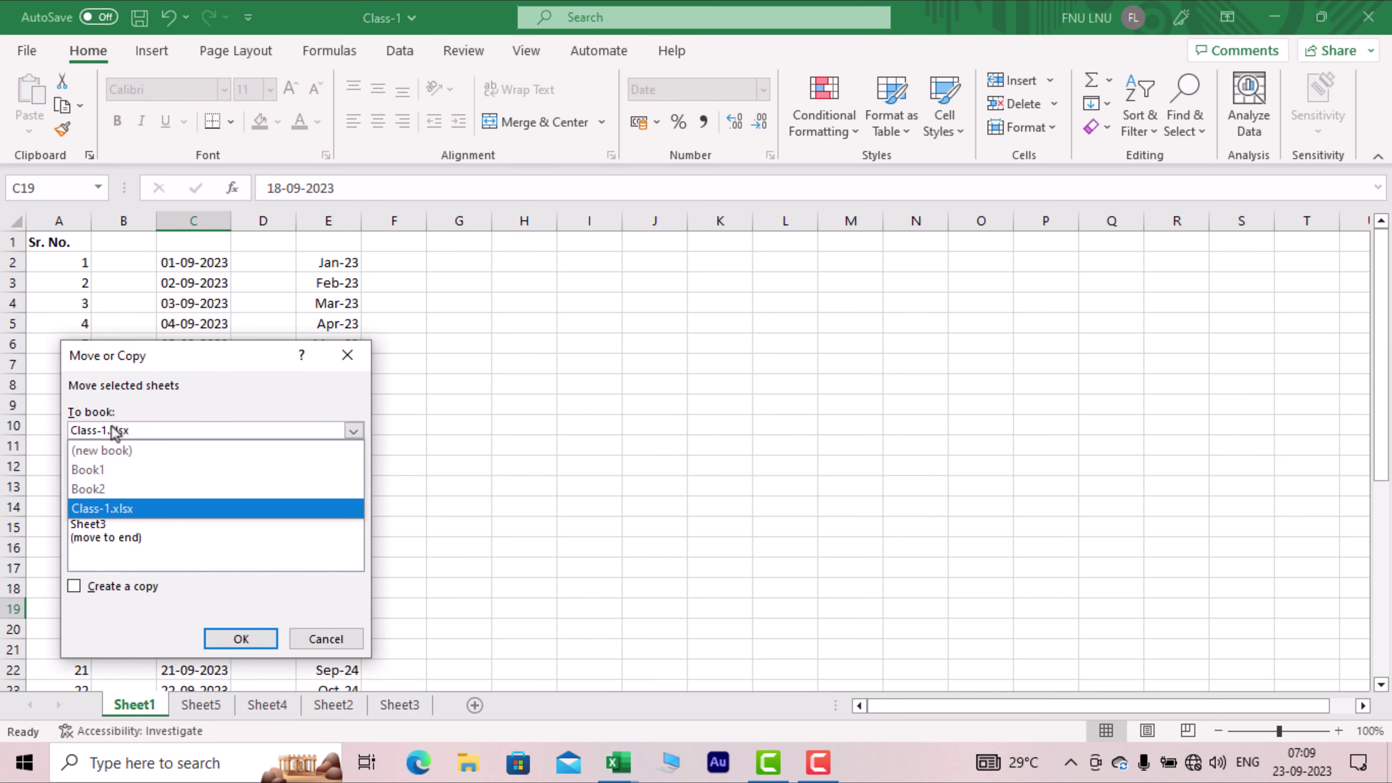
click(98, 470)
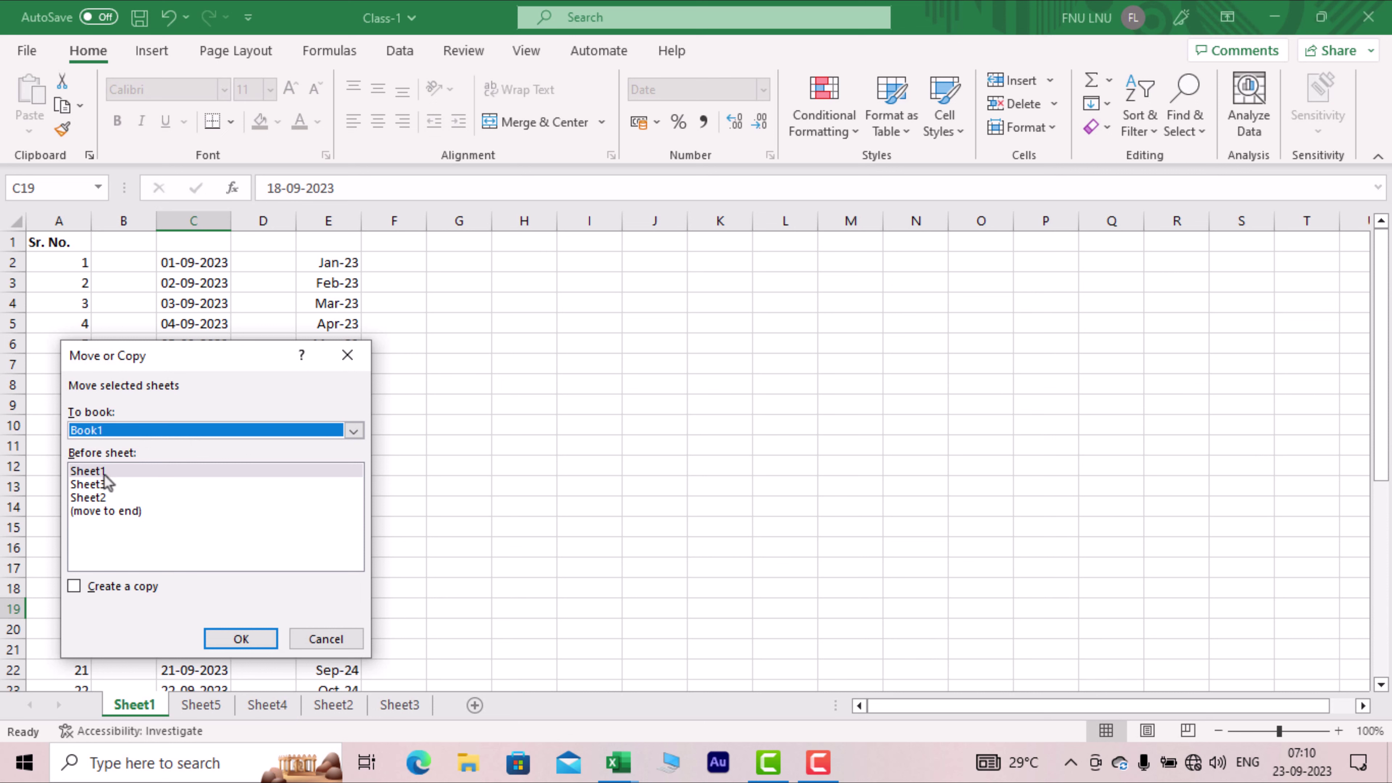
click(94, 476)
click(93, 485)
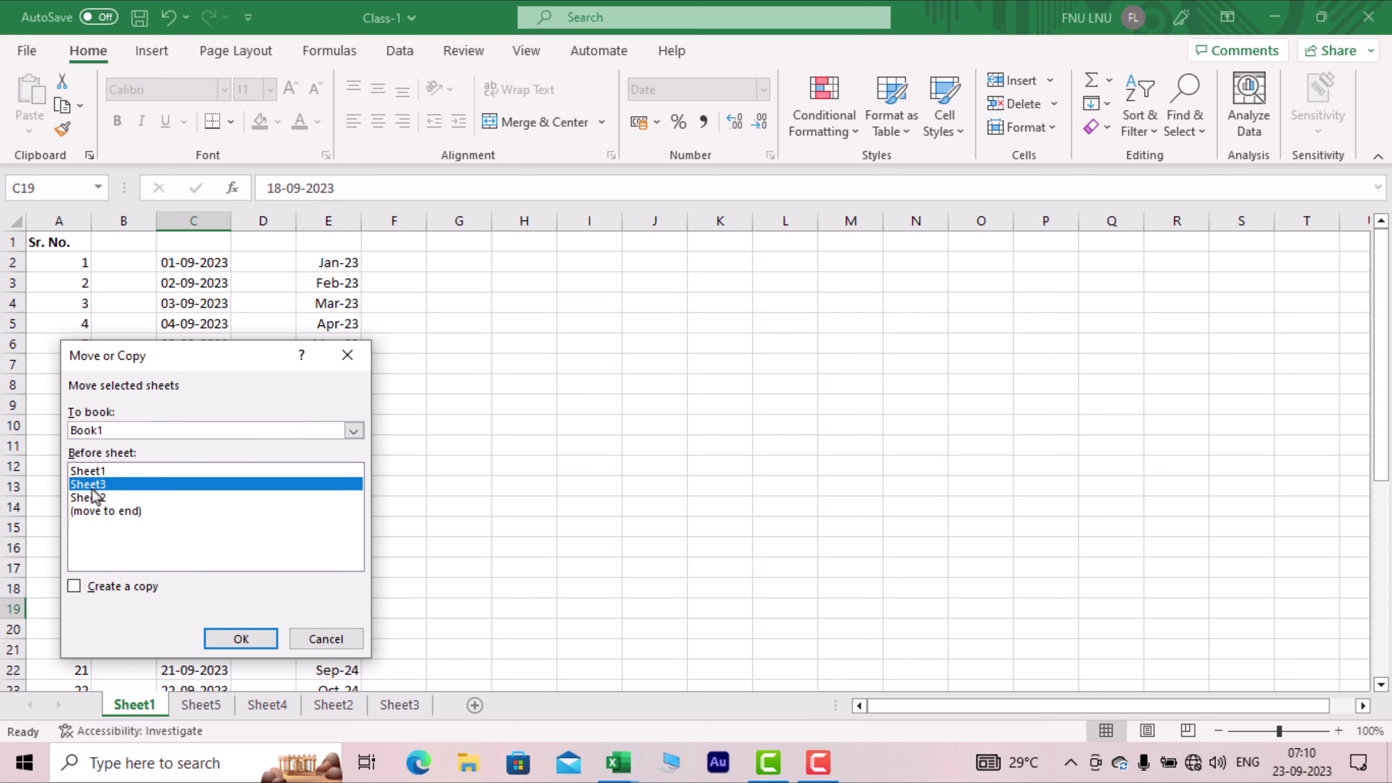
click(93, 512)
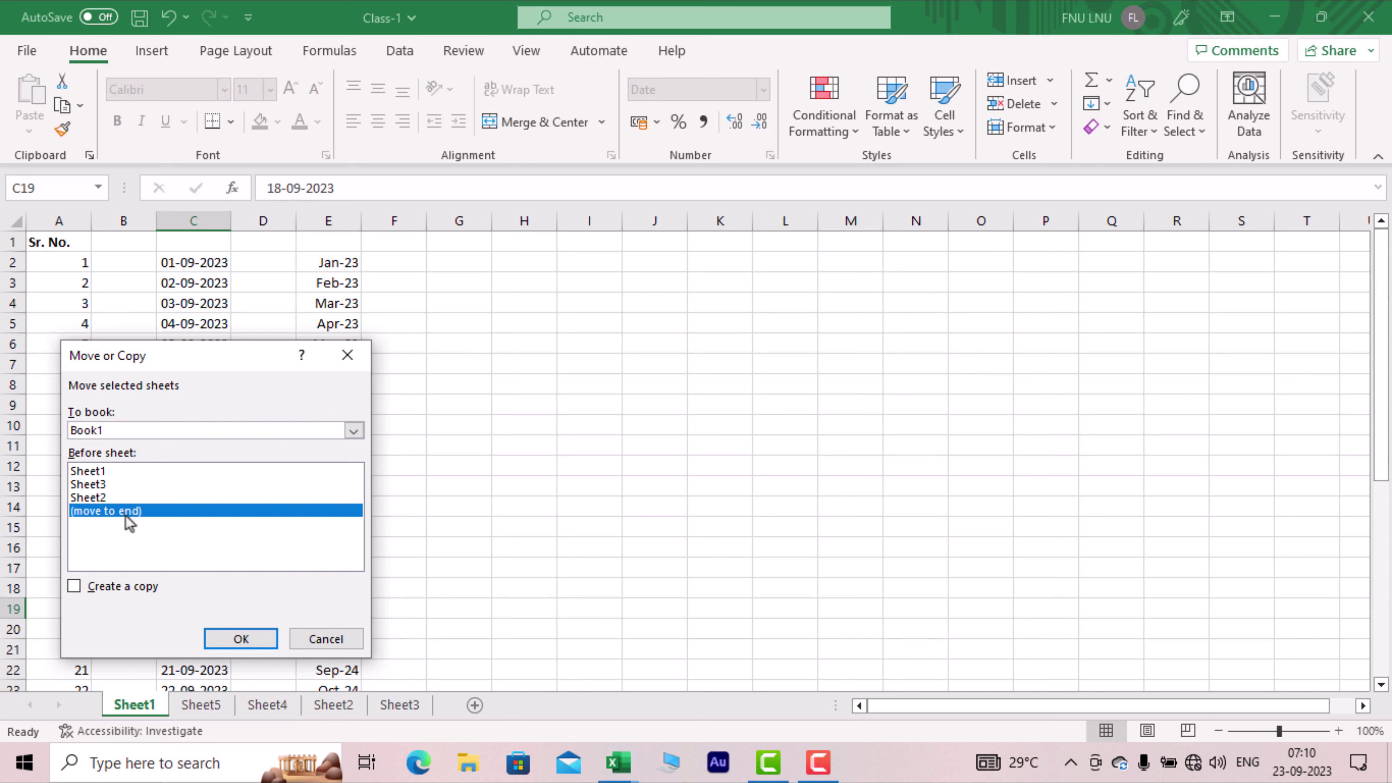
click(77, 585)
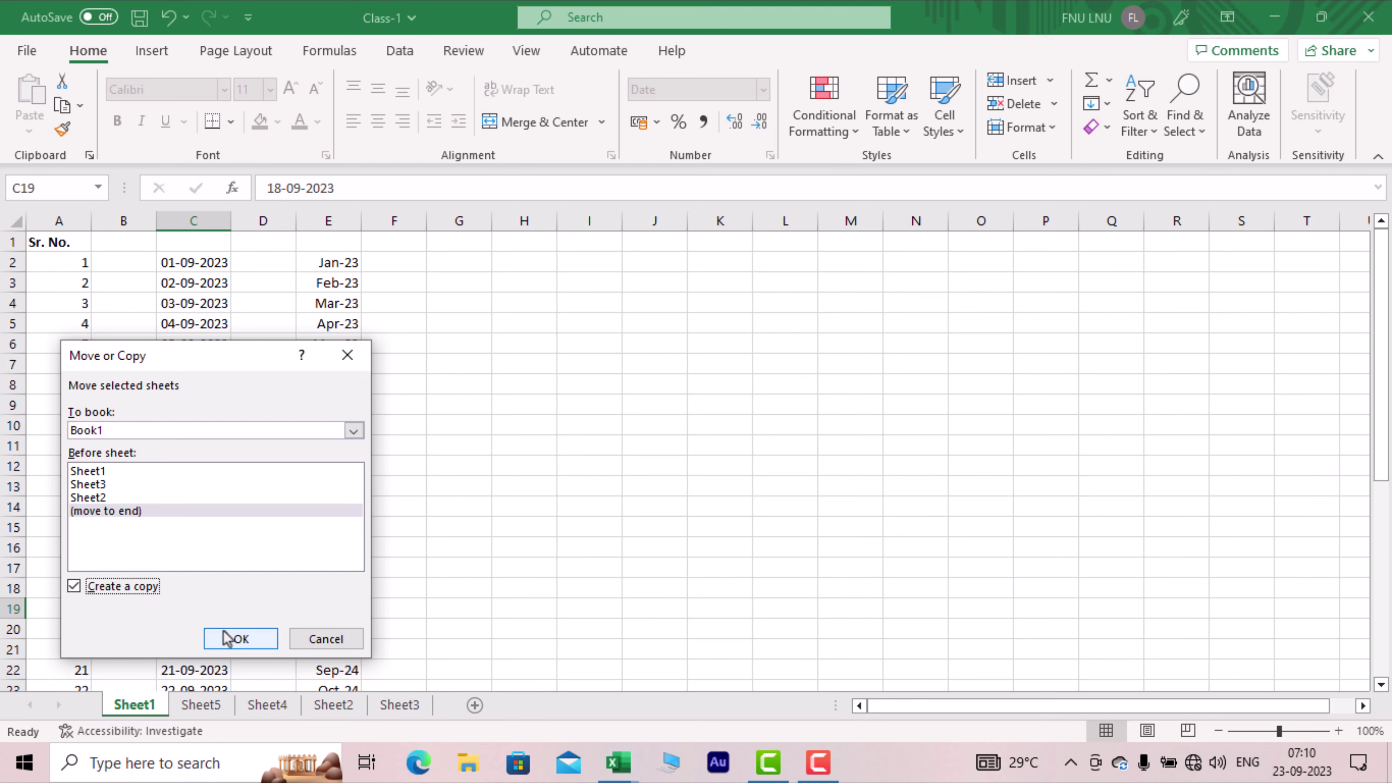
click(240, 640)
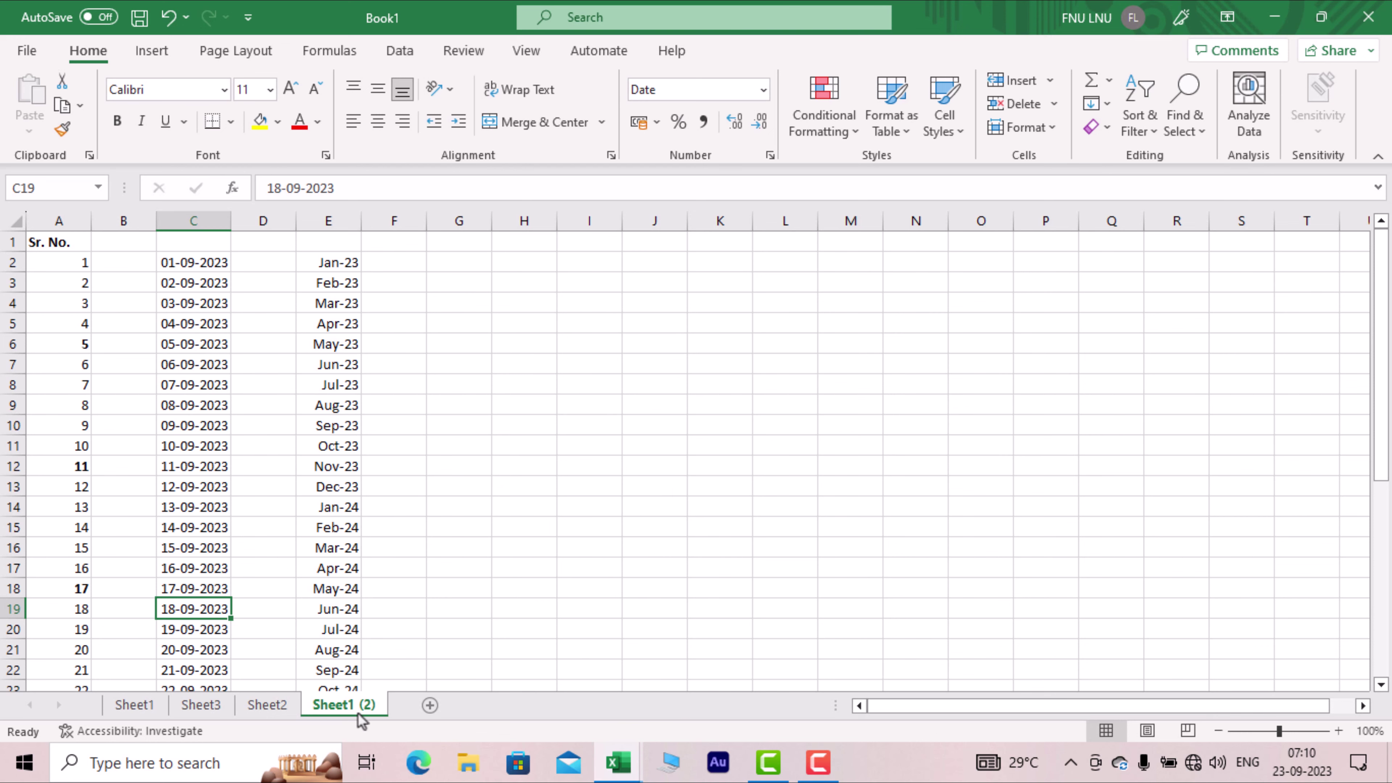
Step: Browse Sheet1 (2): select D12, B17:G18, F8, return home, select all, then C9
click(275, 457)
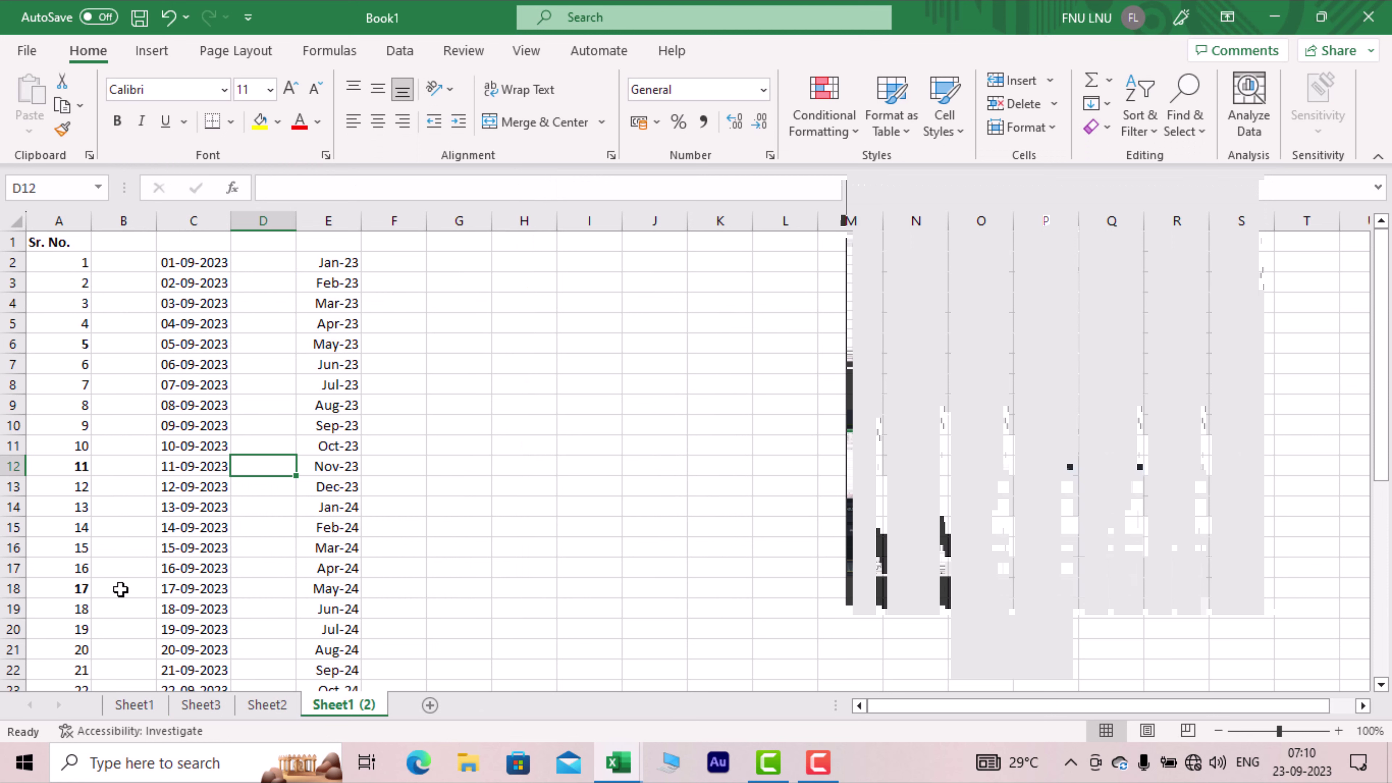
drag(117, 587, 463, 568)
click(398, 380)
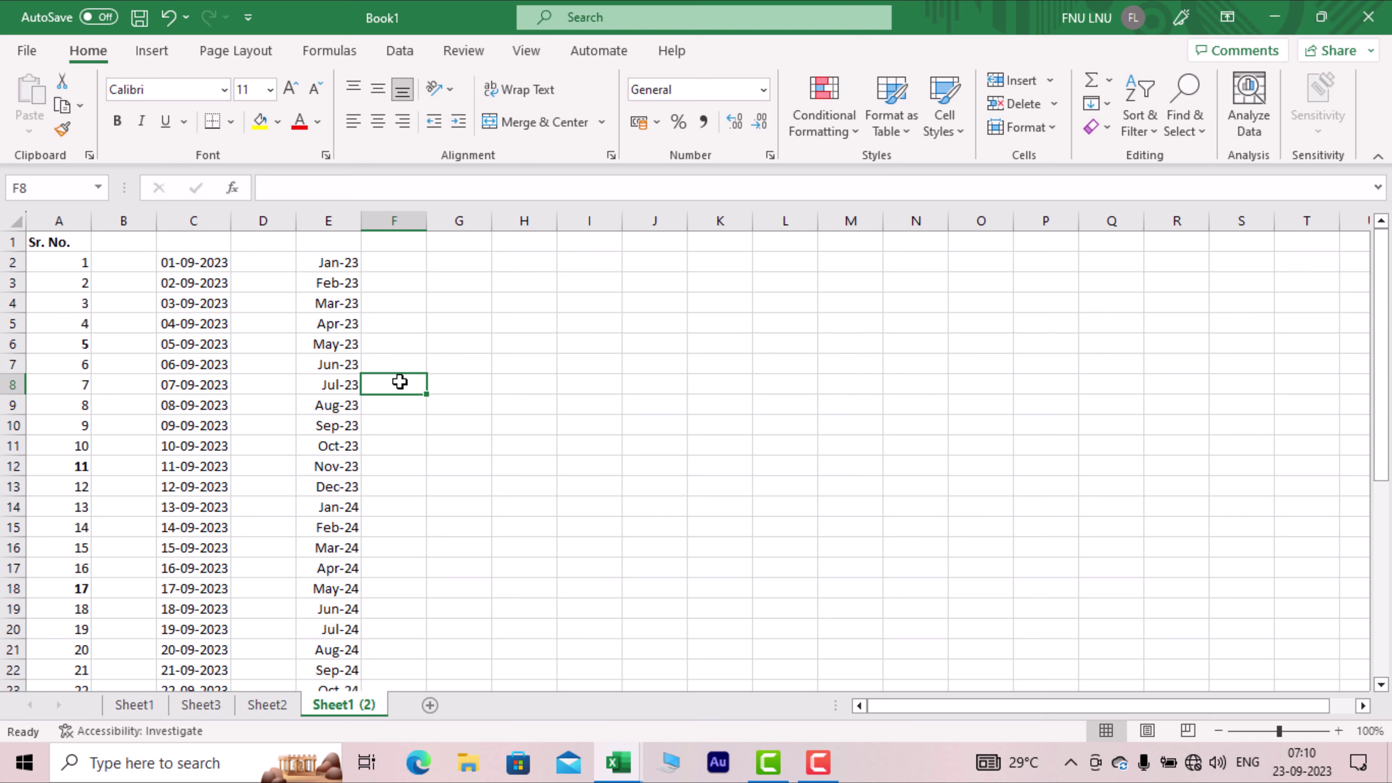
key(ctrl+Home)
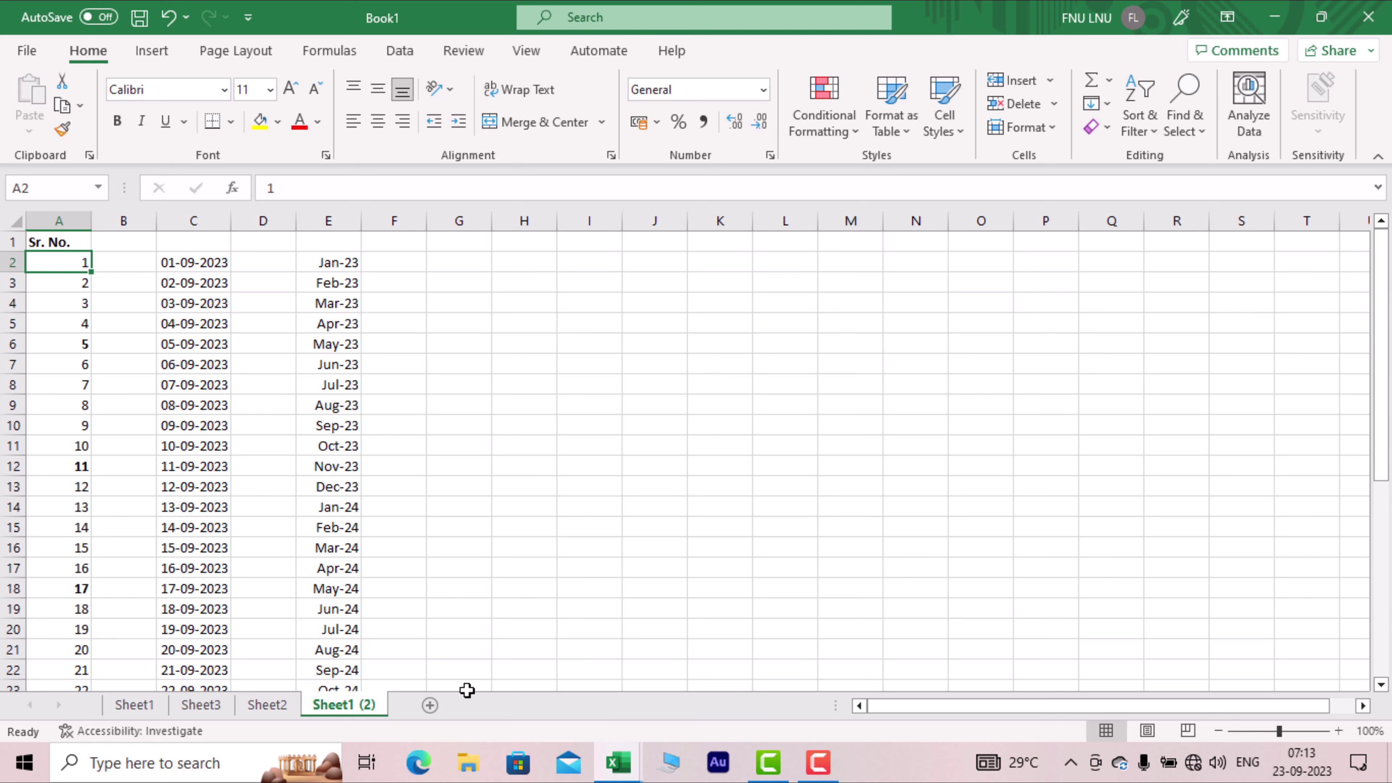
click(88, 304)
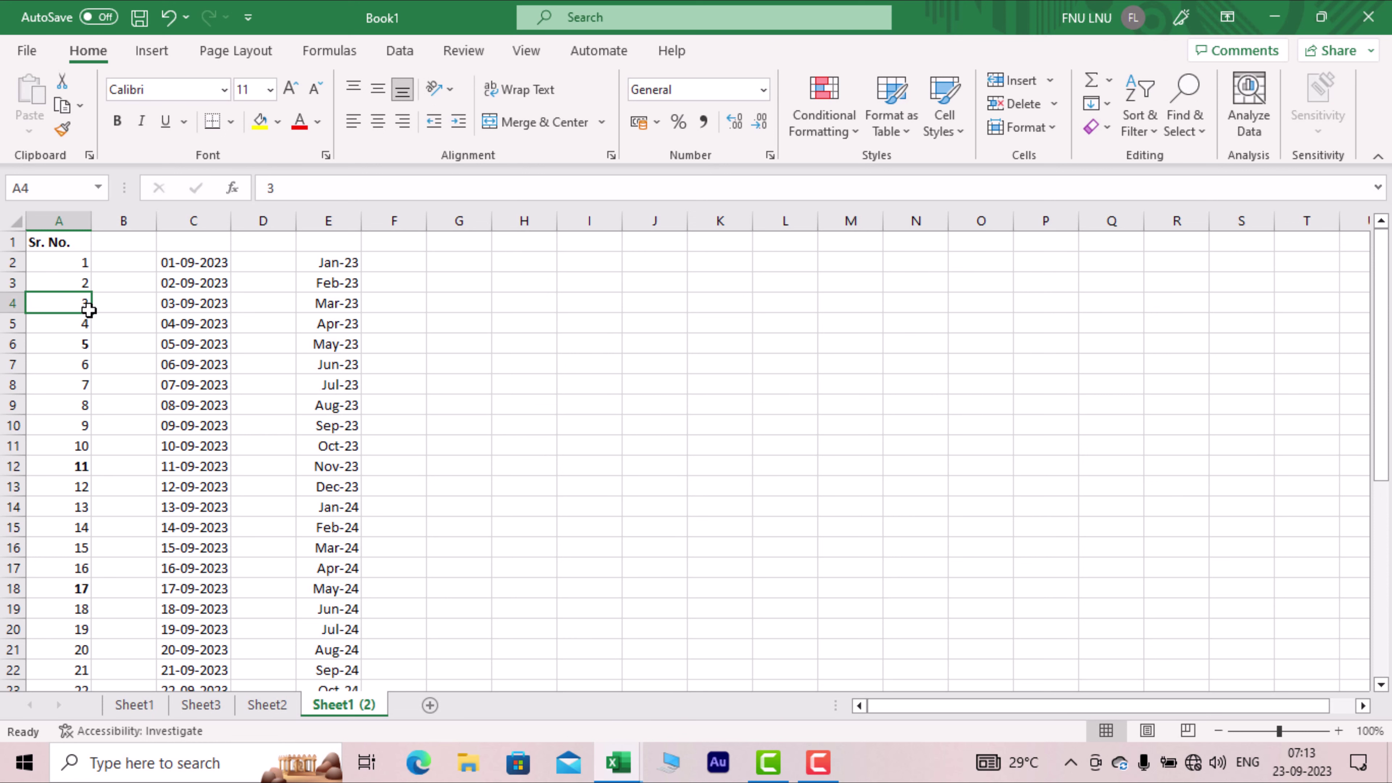
click(16, 221)
click(212, 407)
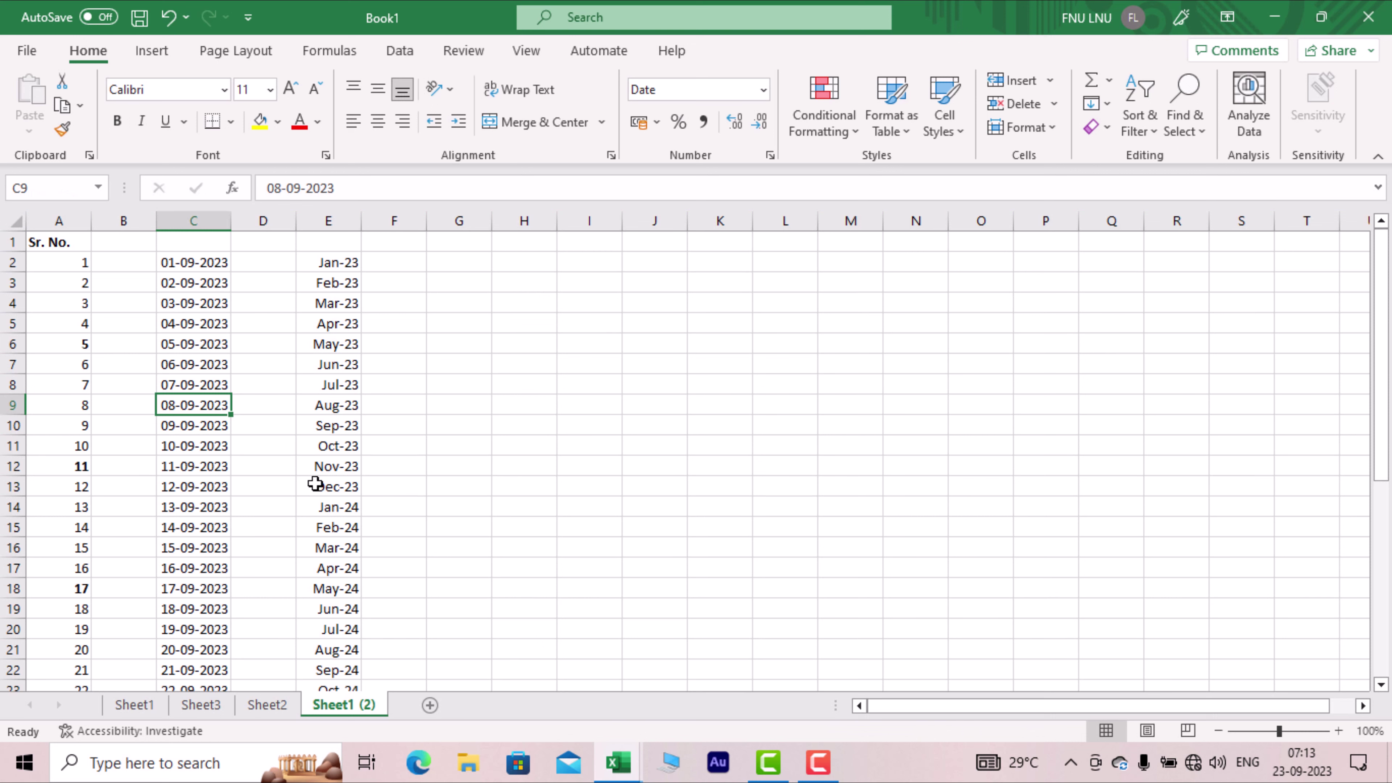
Step: Delete the Sheet1 (2) worksheet and confirm the permanent deletion
right_click(349, 707)
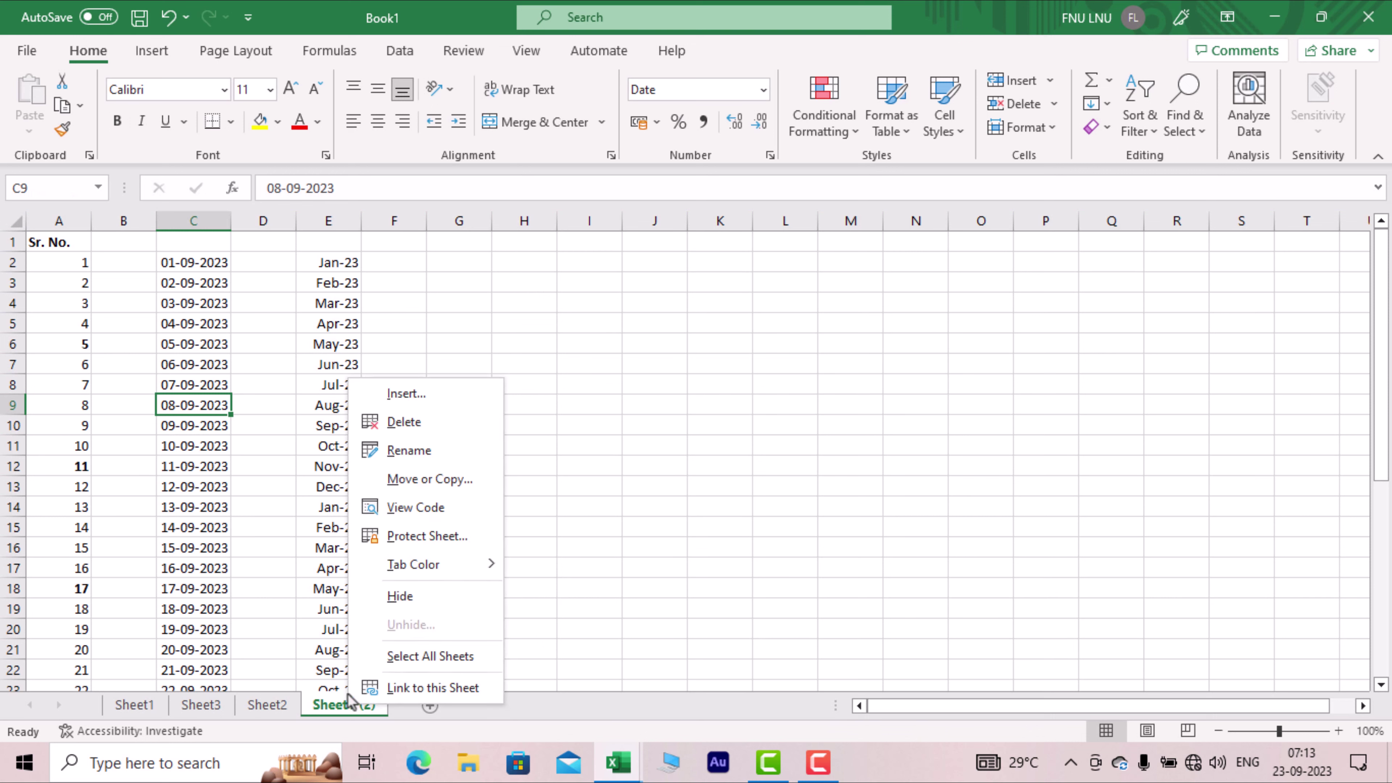
click(434, 423)
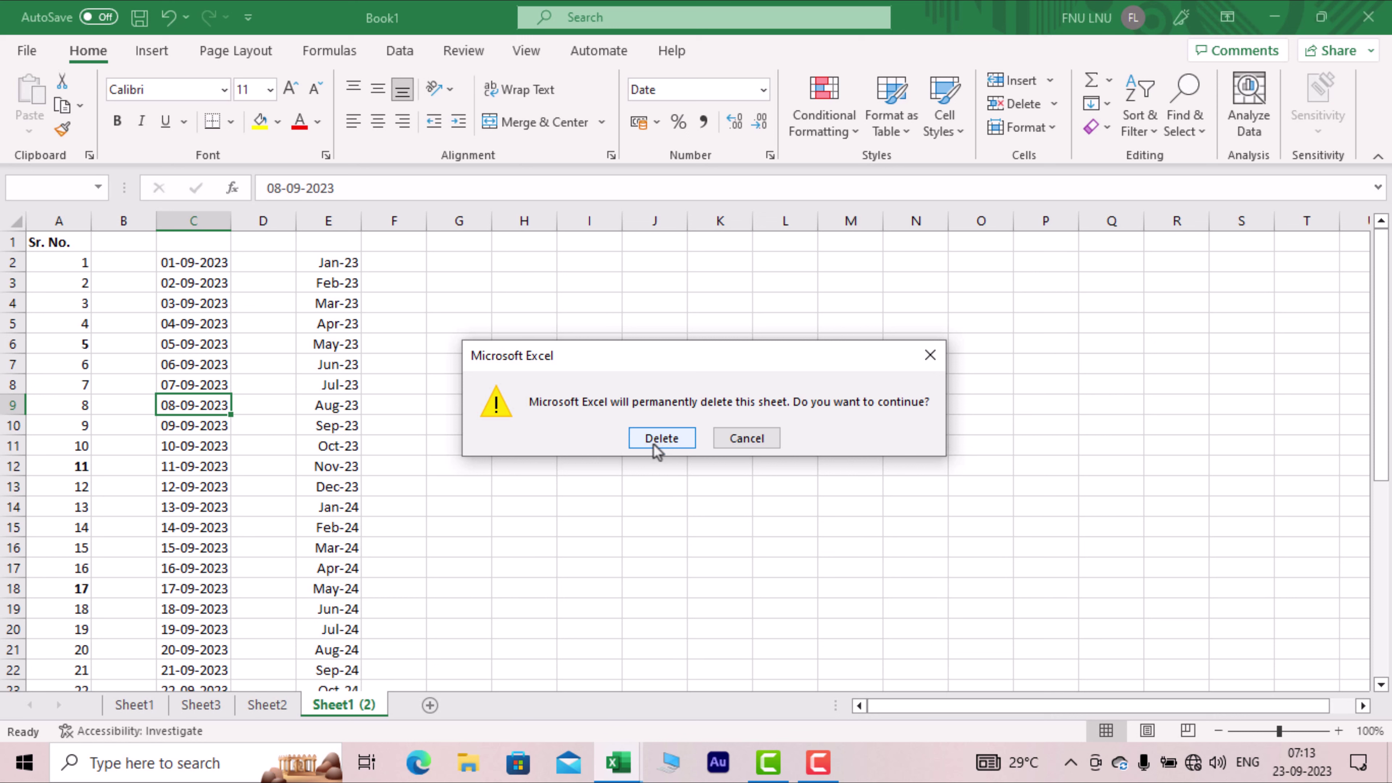
click(662, 438)
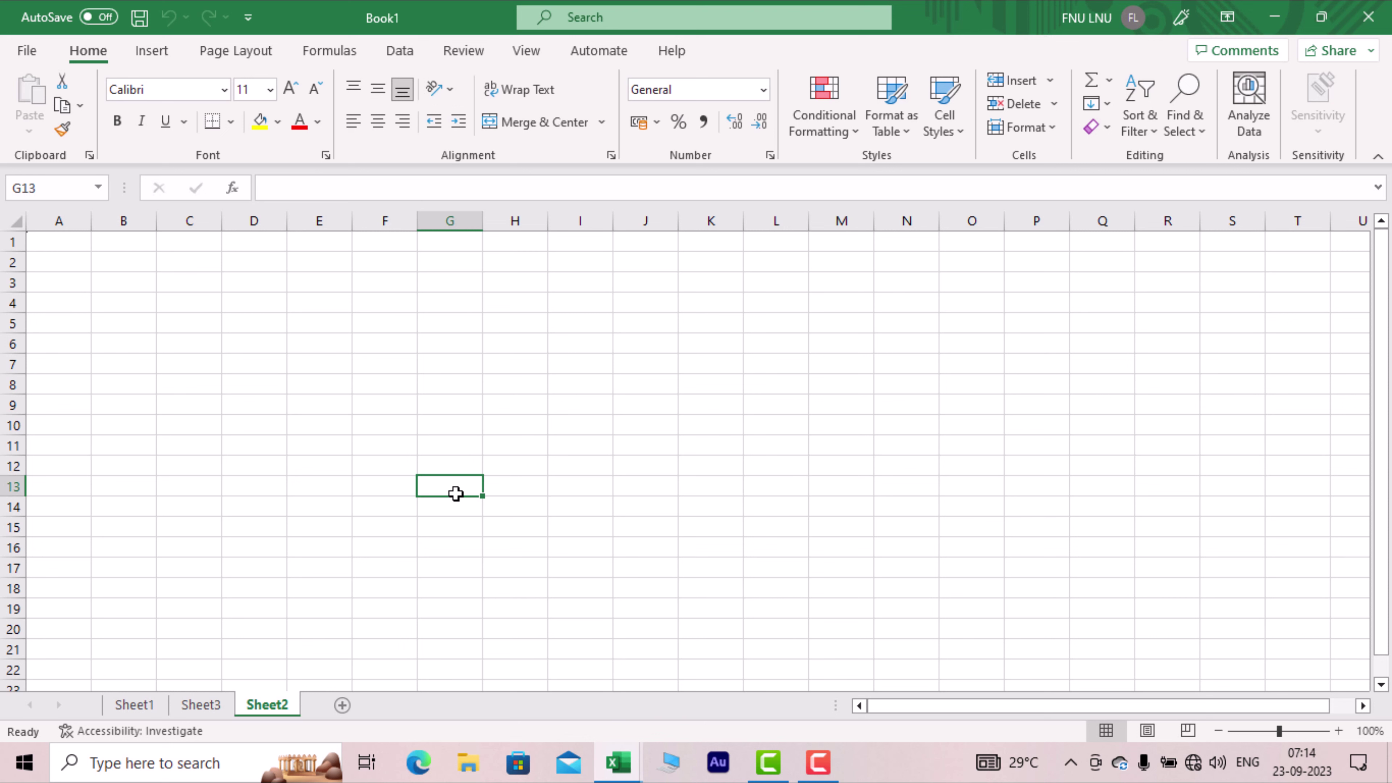
Step: Bring up the Insert dialog from the Sheet2 tab's context menu
right_click(268, 704)
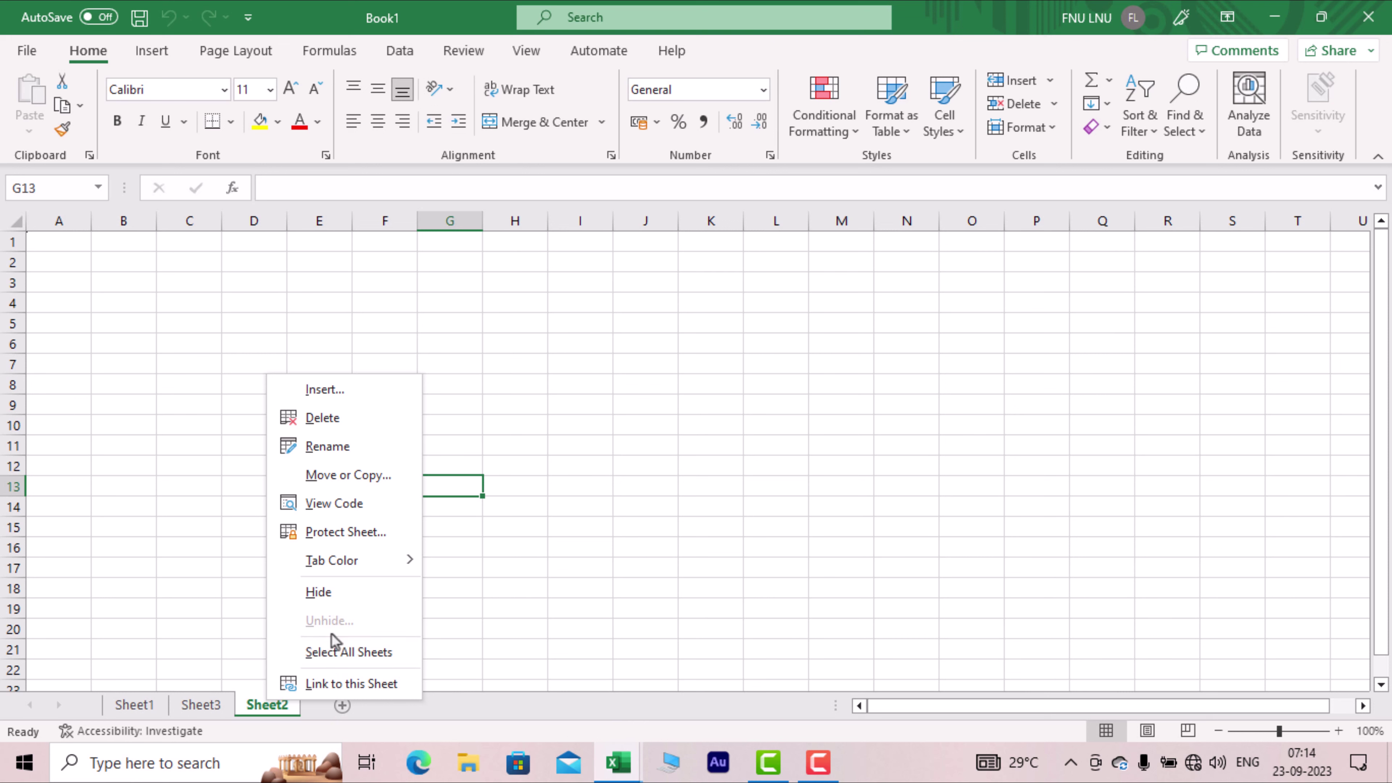
click(354, 391)
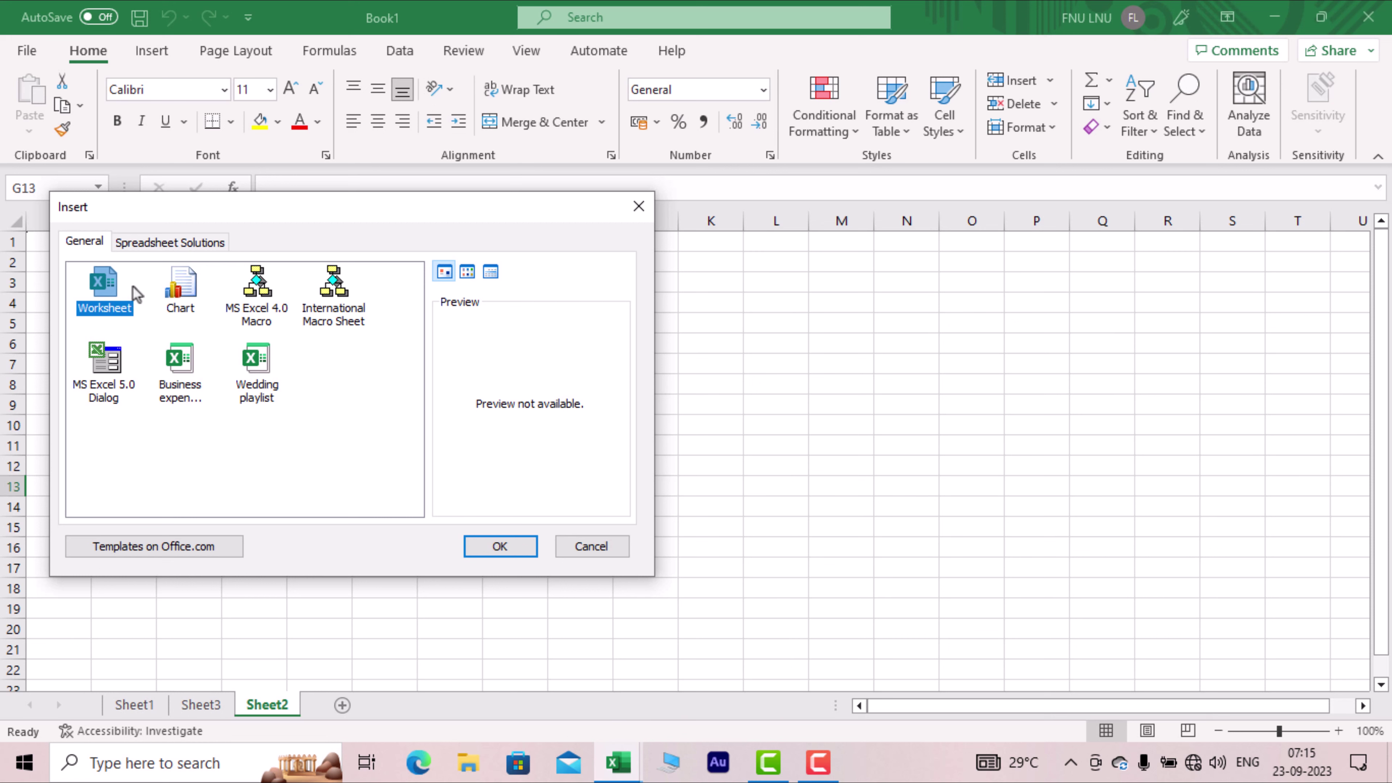
Step: Insert a blank worksheet before Sheet2 and rename it from Sheet5 to 'Data'
click(496, 555)
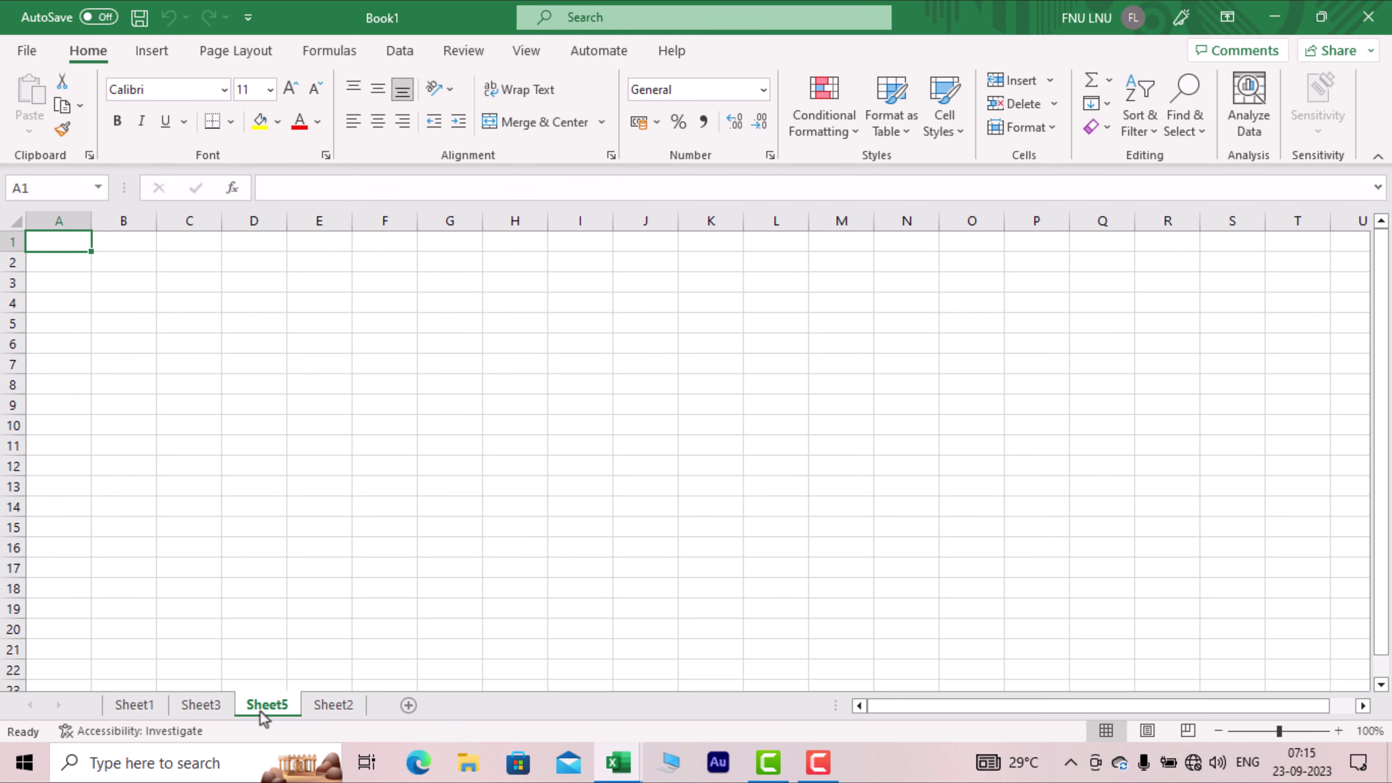
right_click(260, 711)
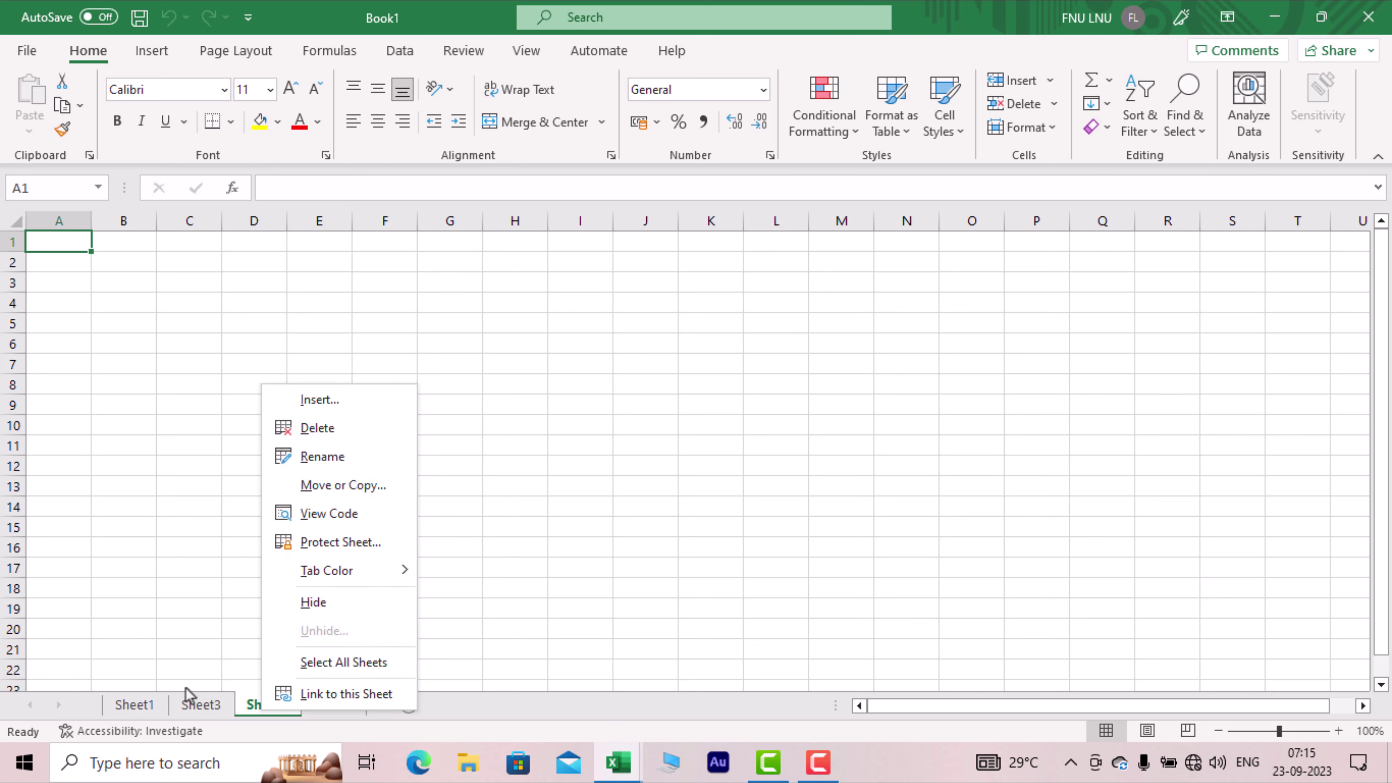
click(184, 690)
right_click(270, 708)
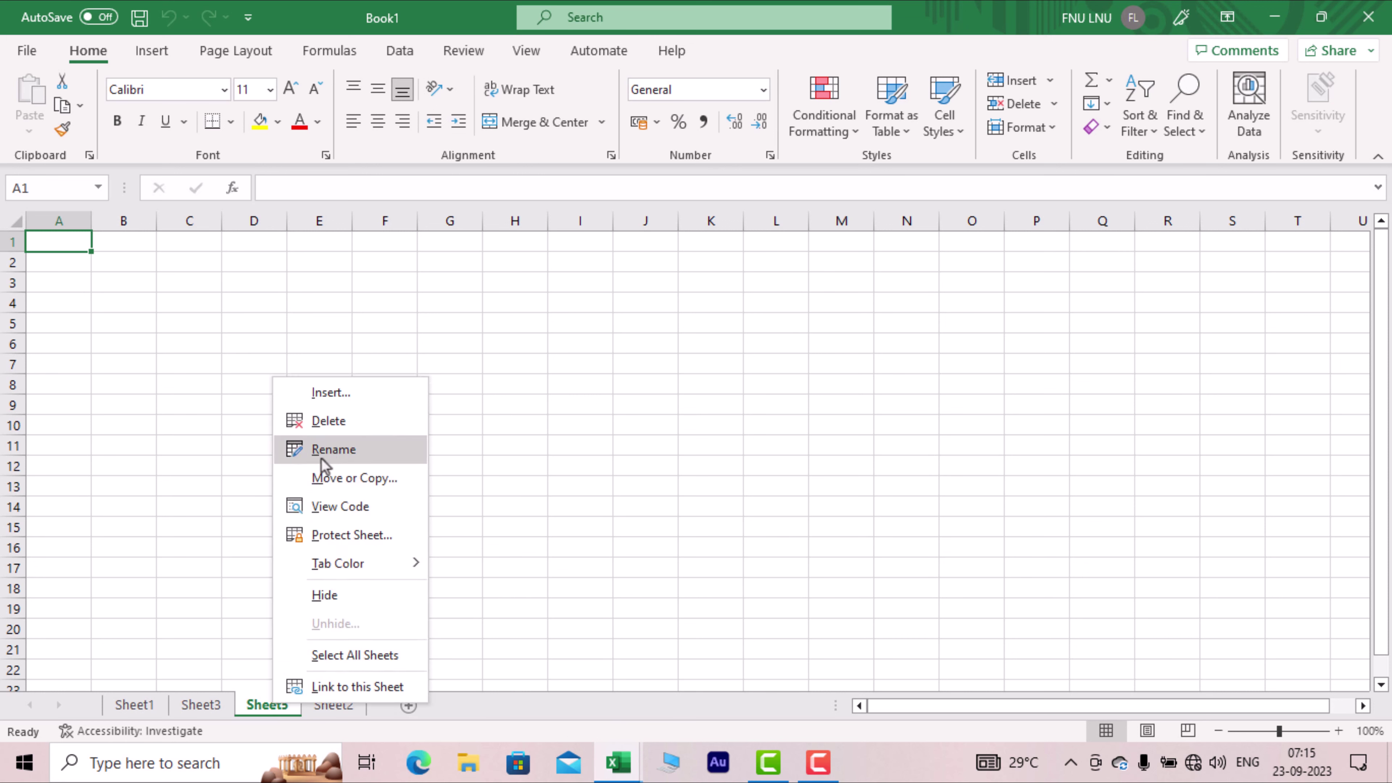
click(326, 456)
text(Data)
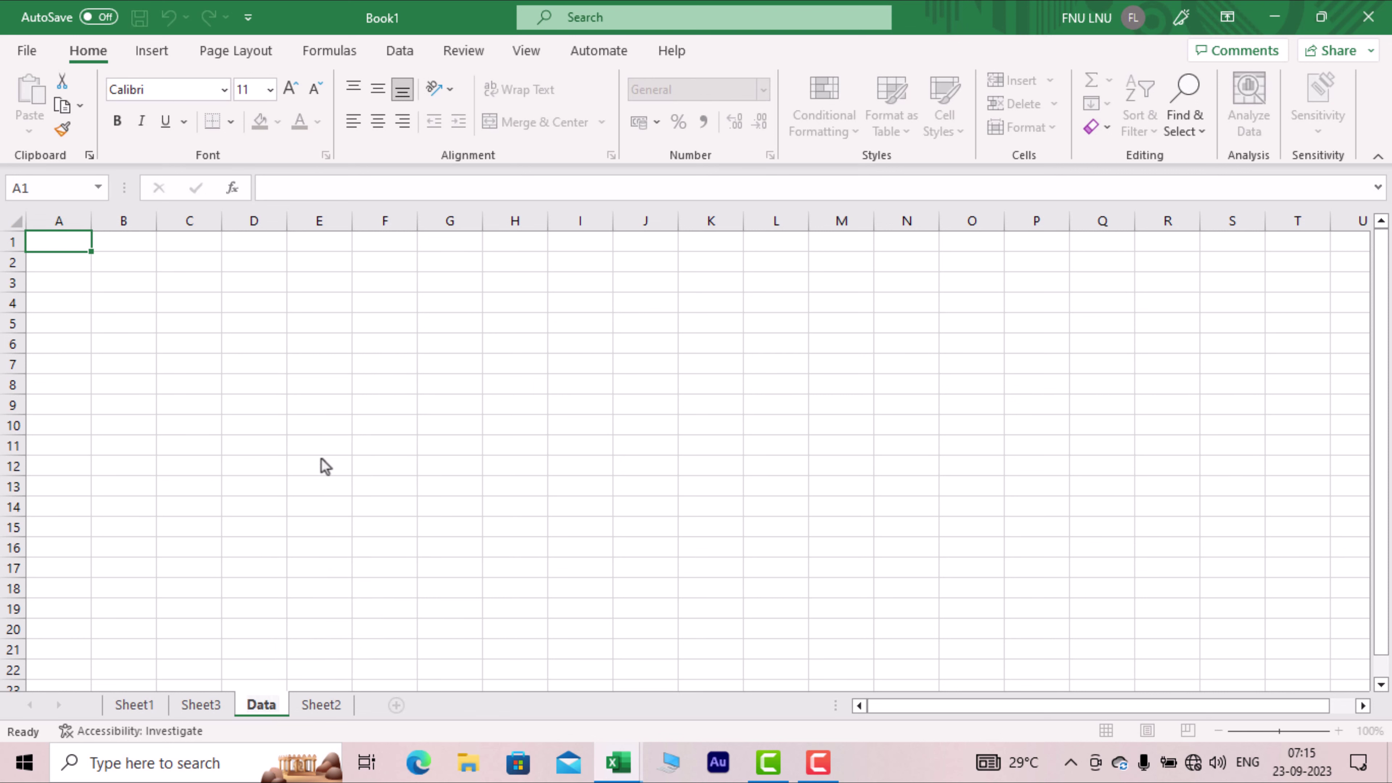
key(Return)
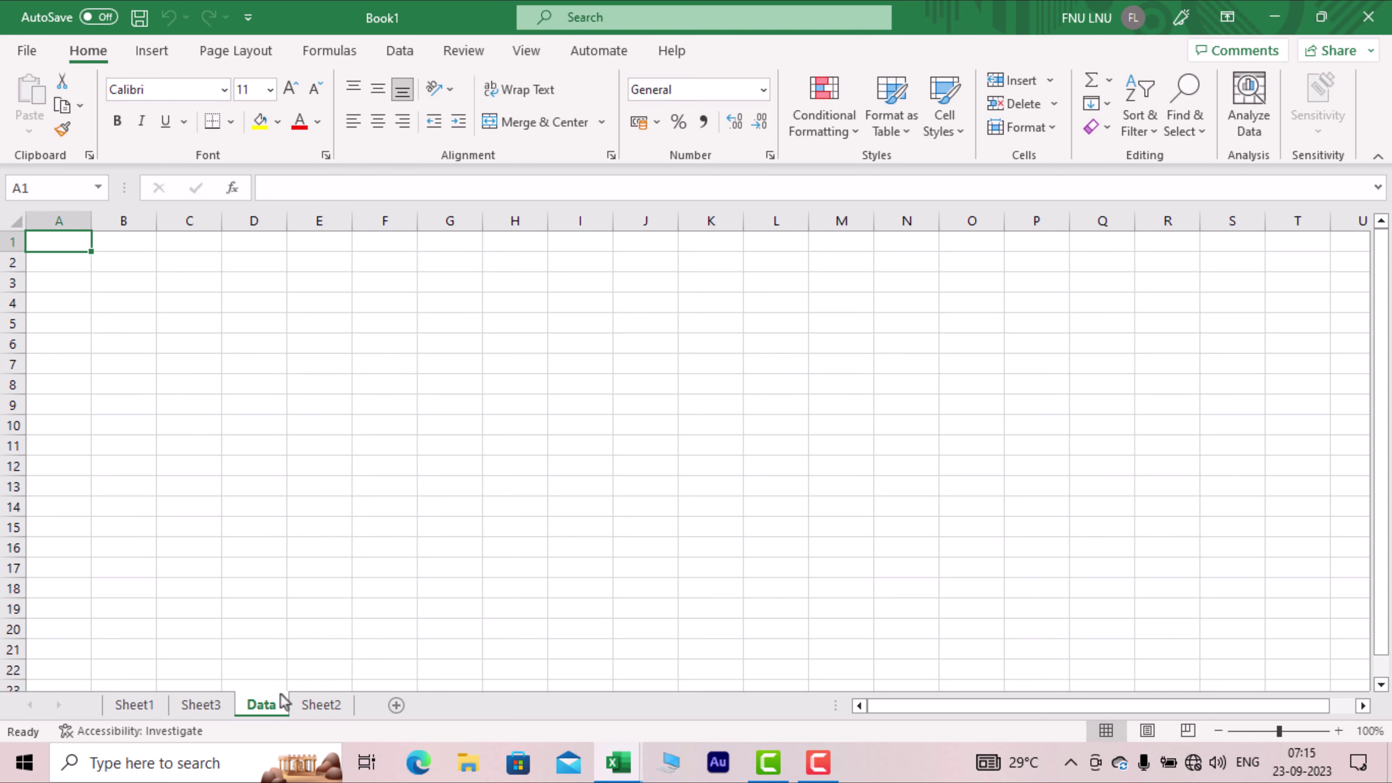
right_click(277, 706)
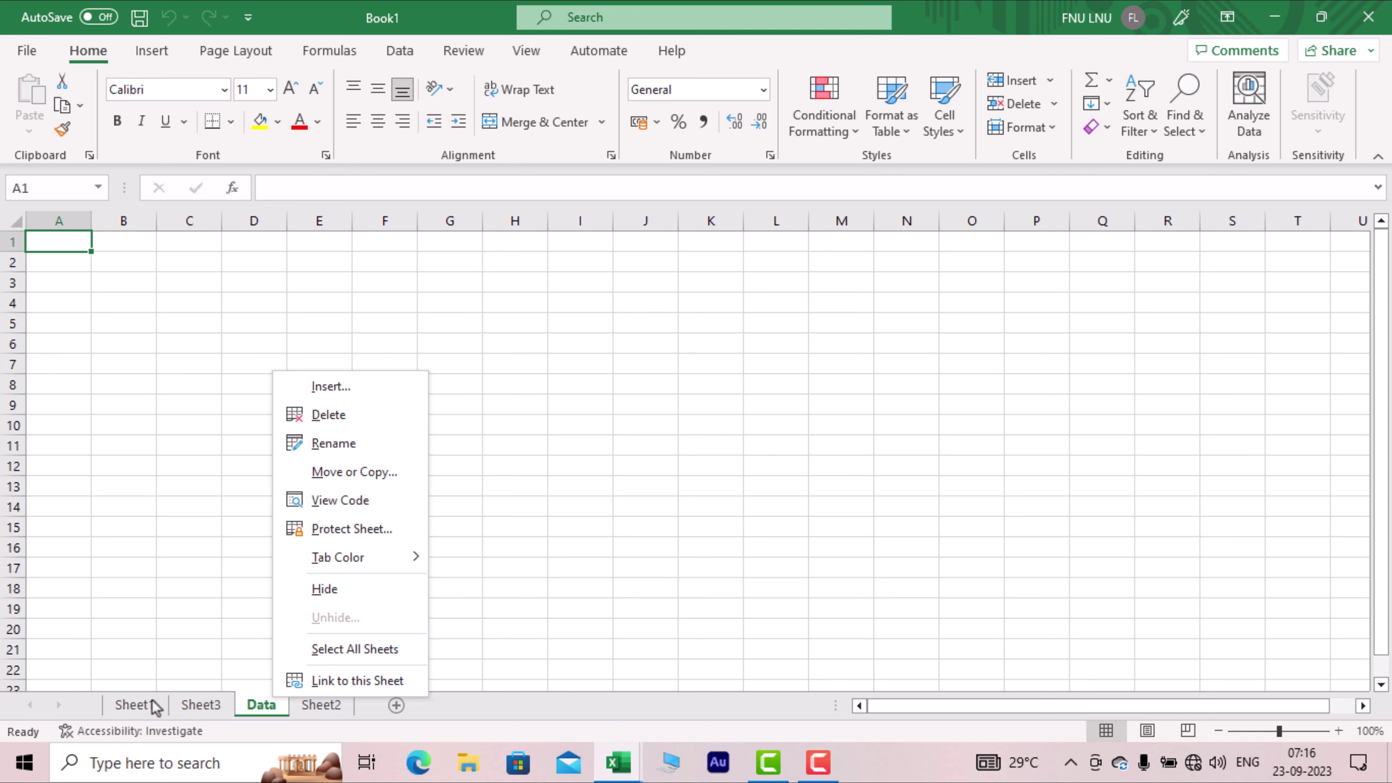
Step: Cycle through Sheet1, Sheet3 and Sheet2, returning to the Data sheet
click(134, 705)
click(200, 706)
click(323, 706)
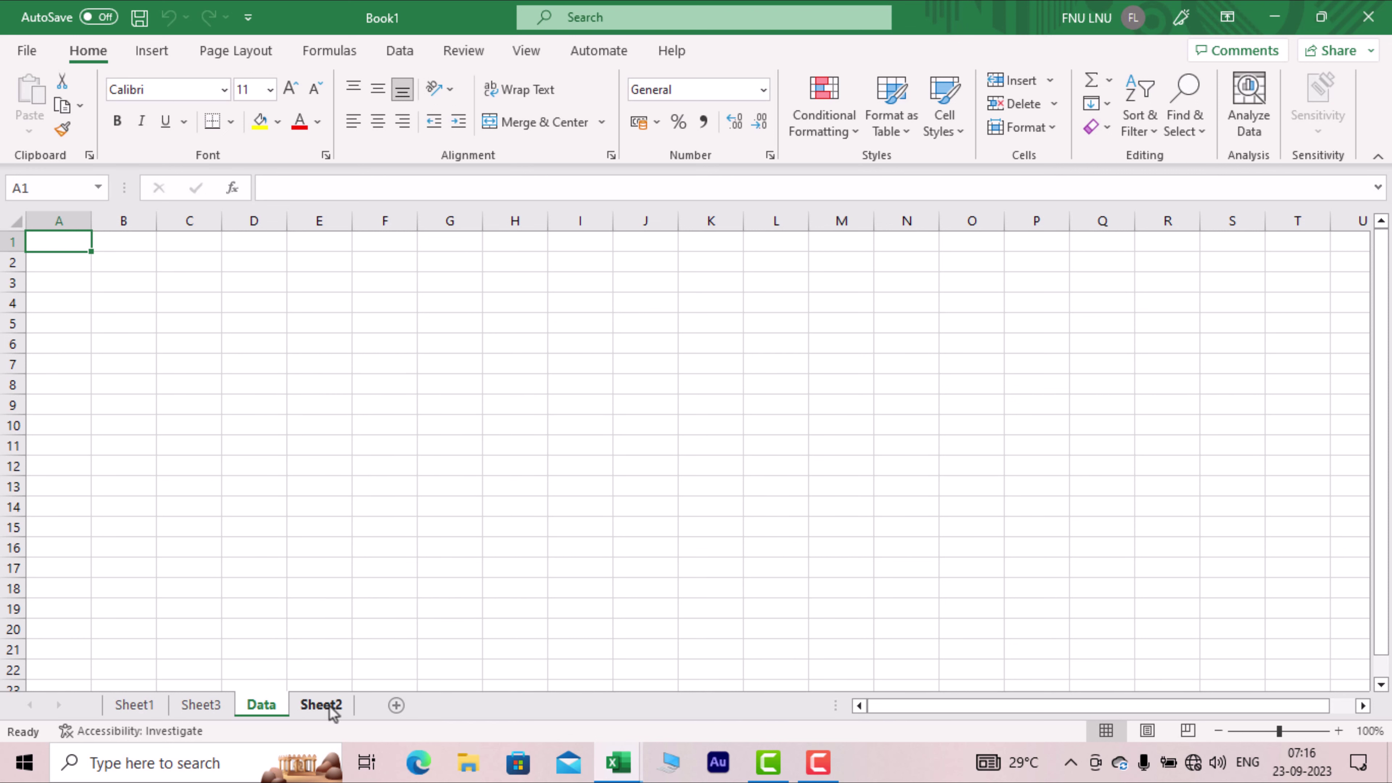
click(261, 707)
Step: Colour the Data tab black, then view it from Sheet1, Sheet3 and Sheet2
right_click(261, 707)
mouse_move(337, 570)
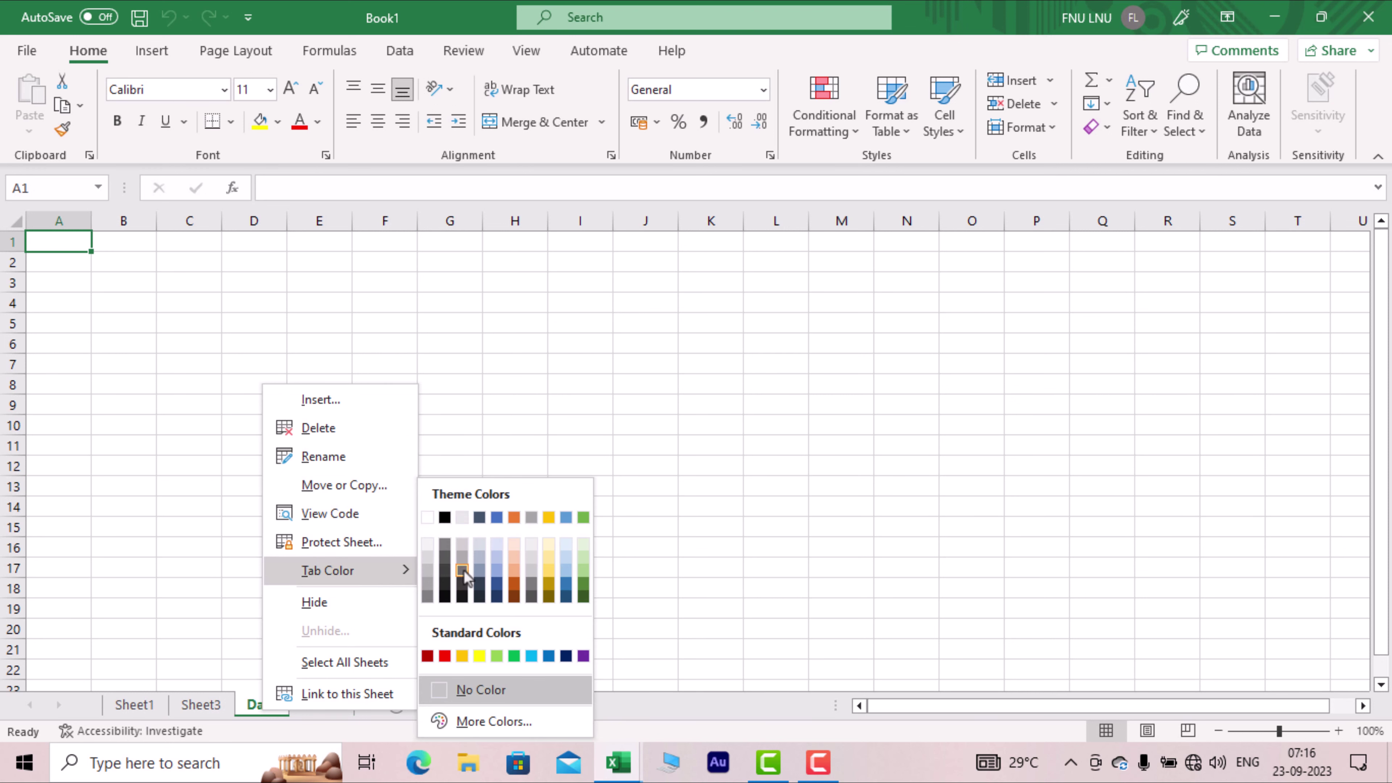
click(445, 518)
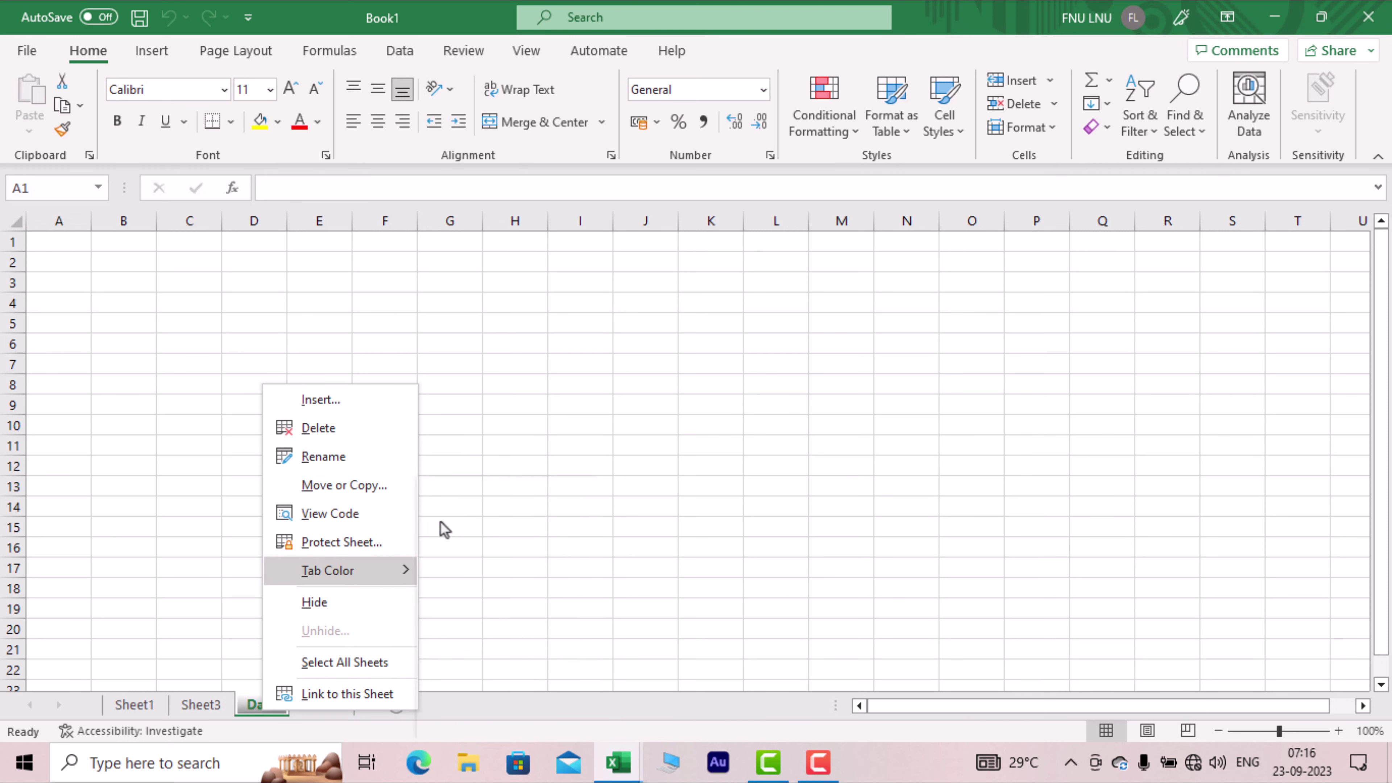
click(181, 712)
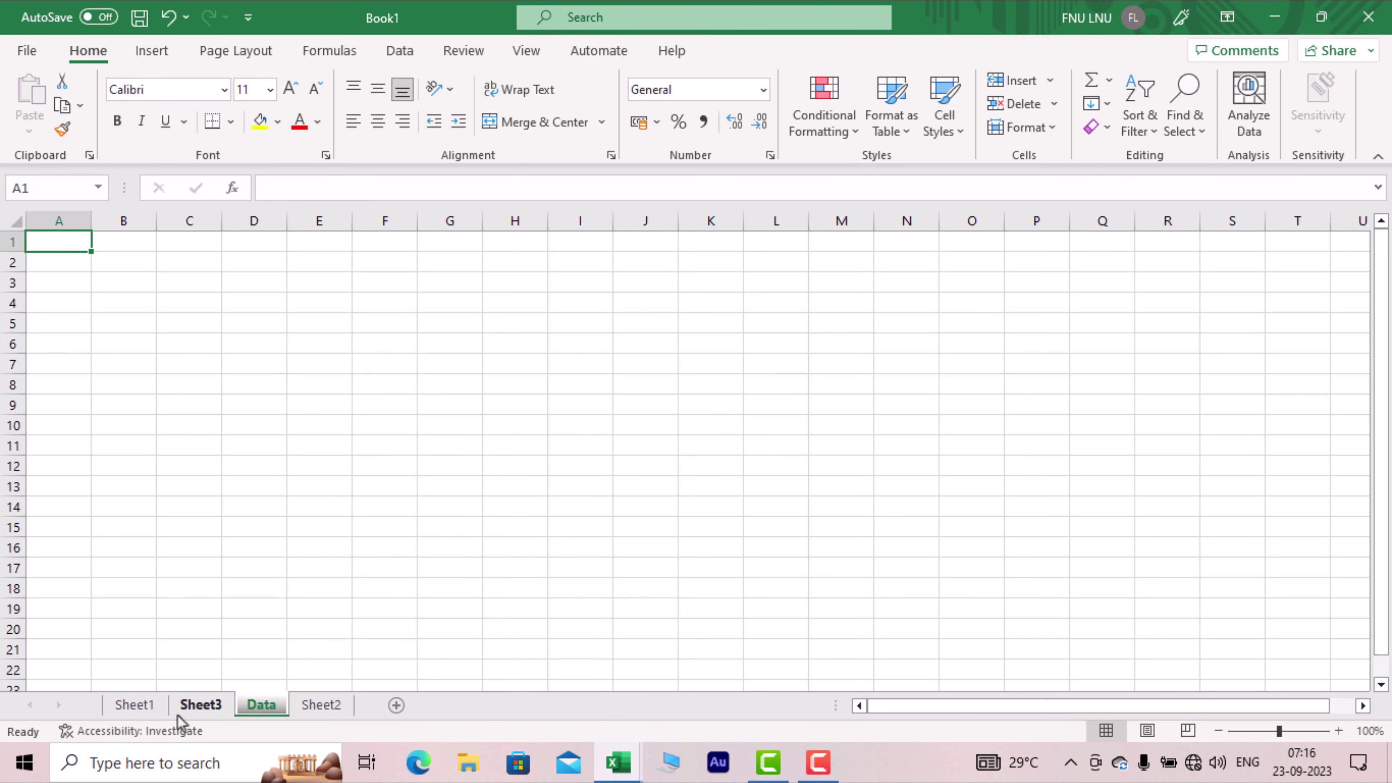
right_click(258, 711)
mouse_move(327, 570)
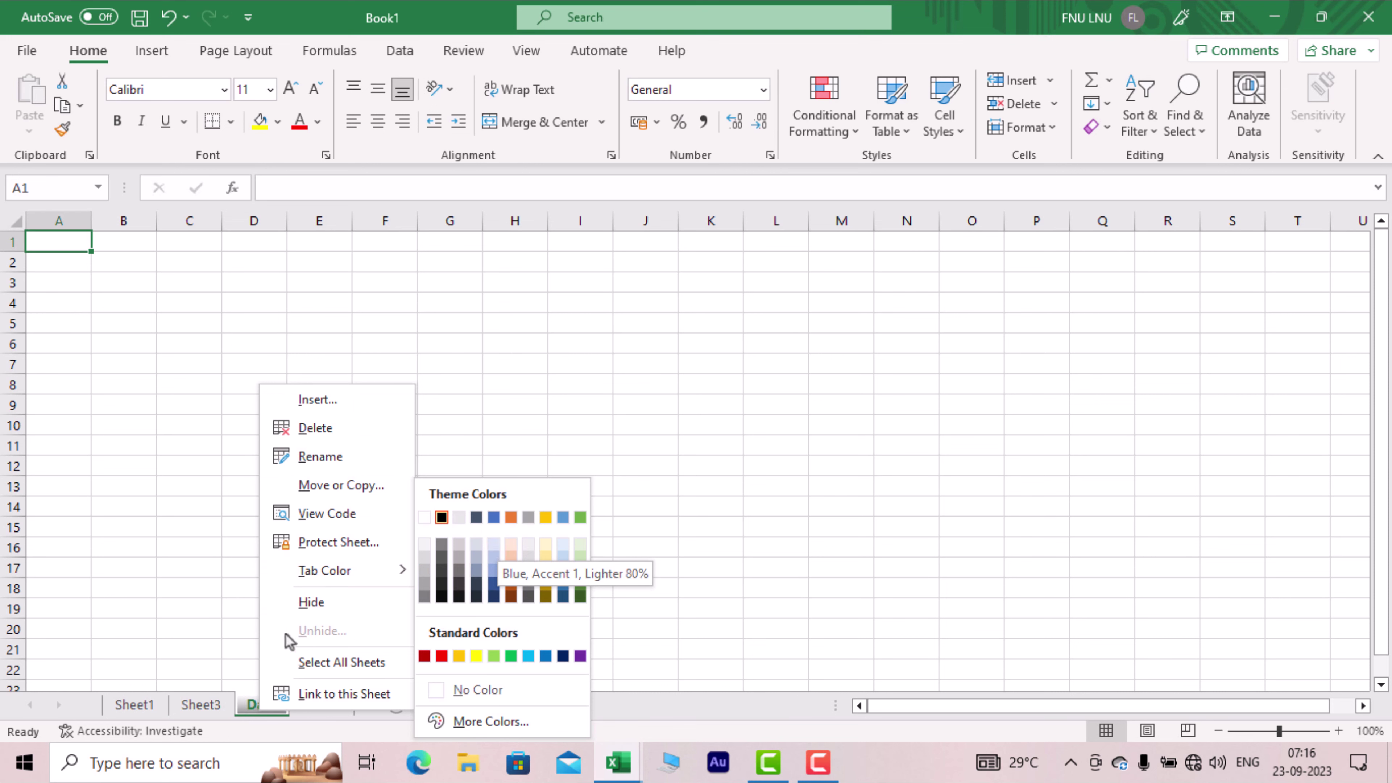
click(134, 704)
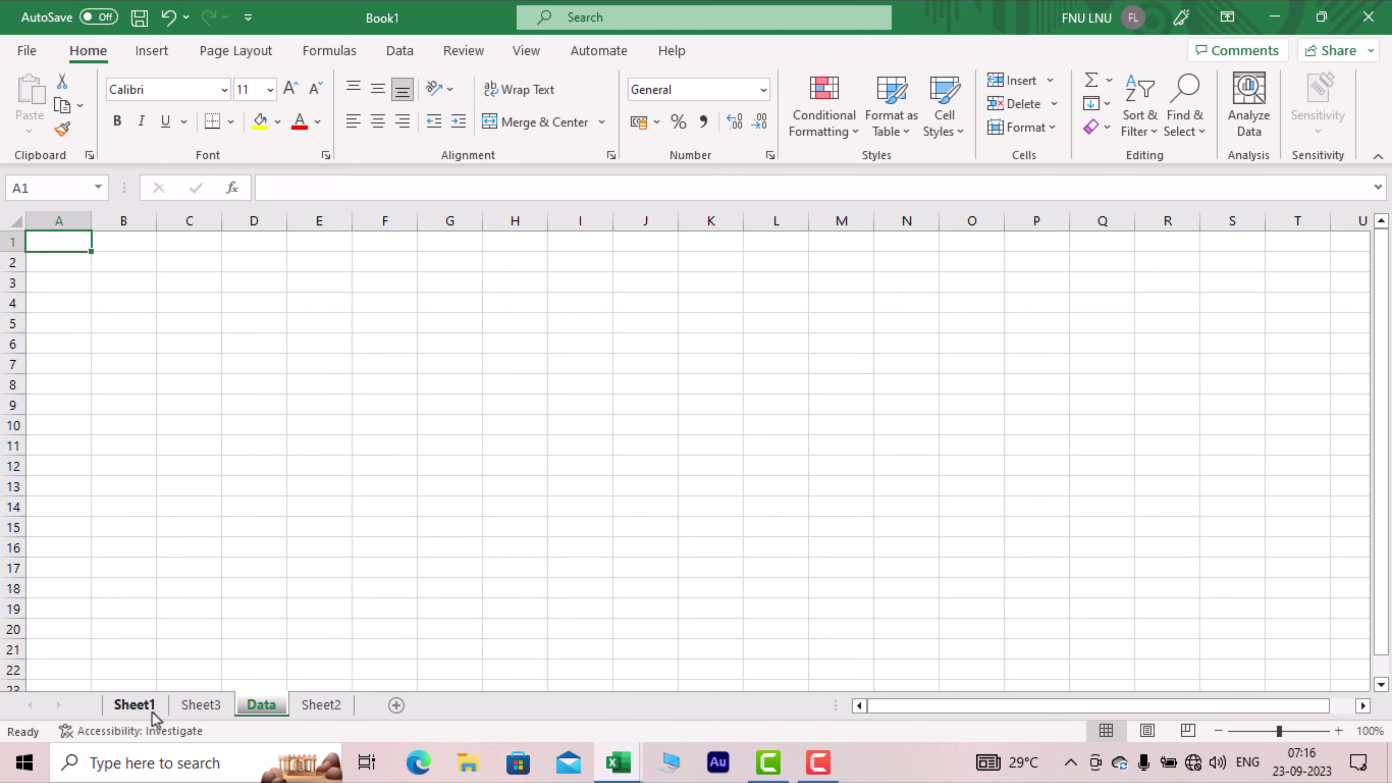
click(200, 704)
click(322, 705)
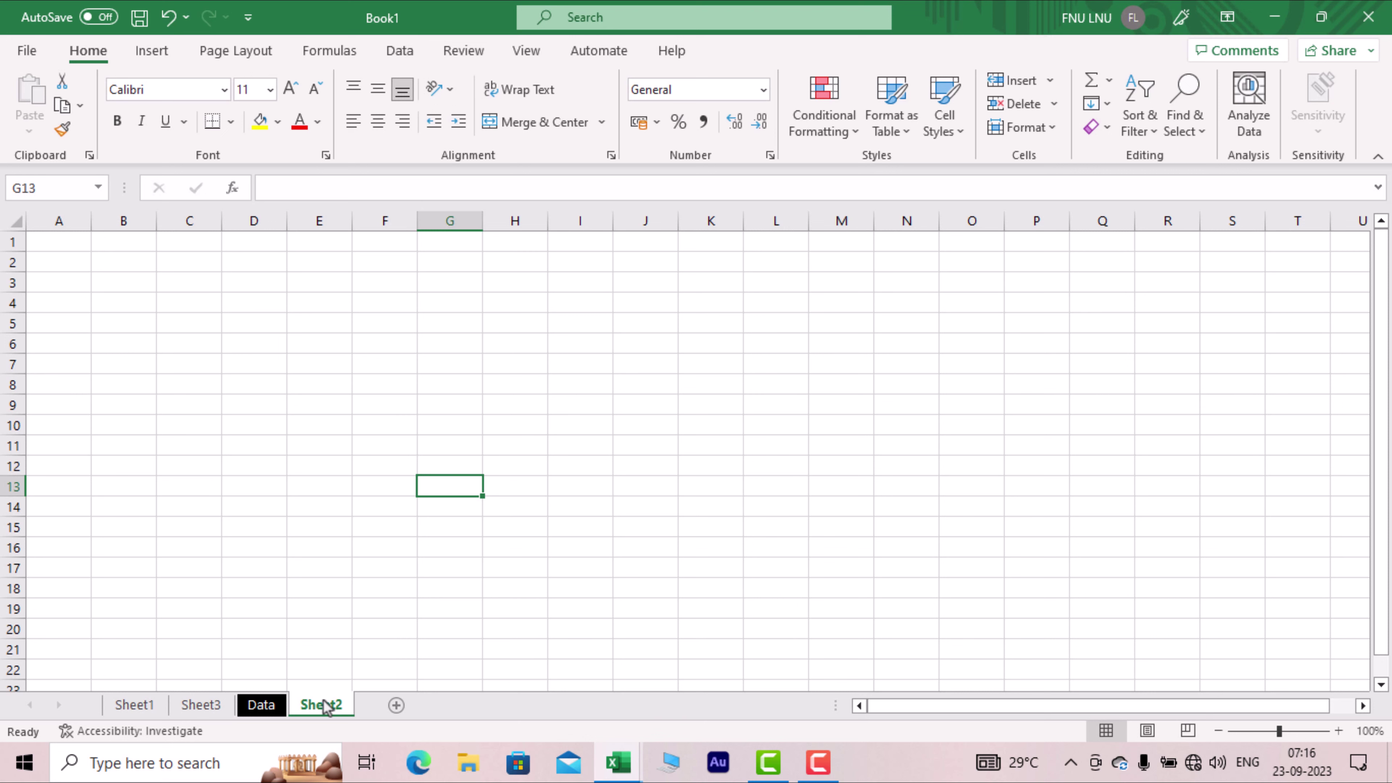
Step: Hide the Data sheet, then cycle through Sheet1, Sheet3 and Sheet2, ending on Sheet1
right_click(275, 706)
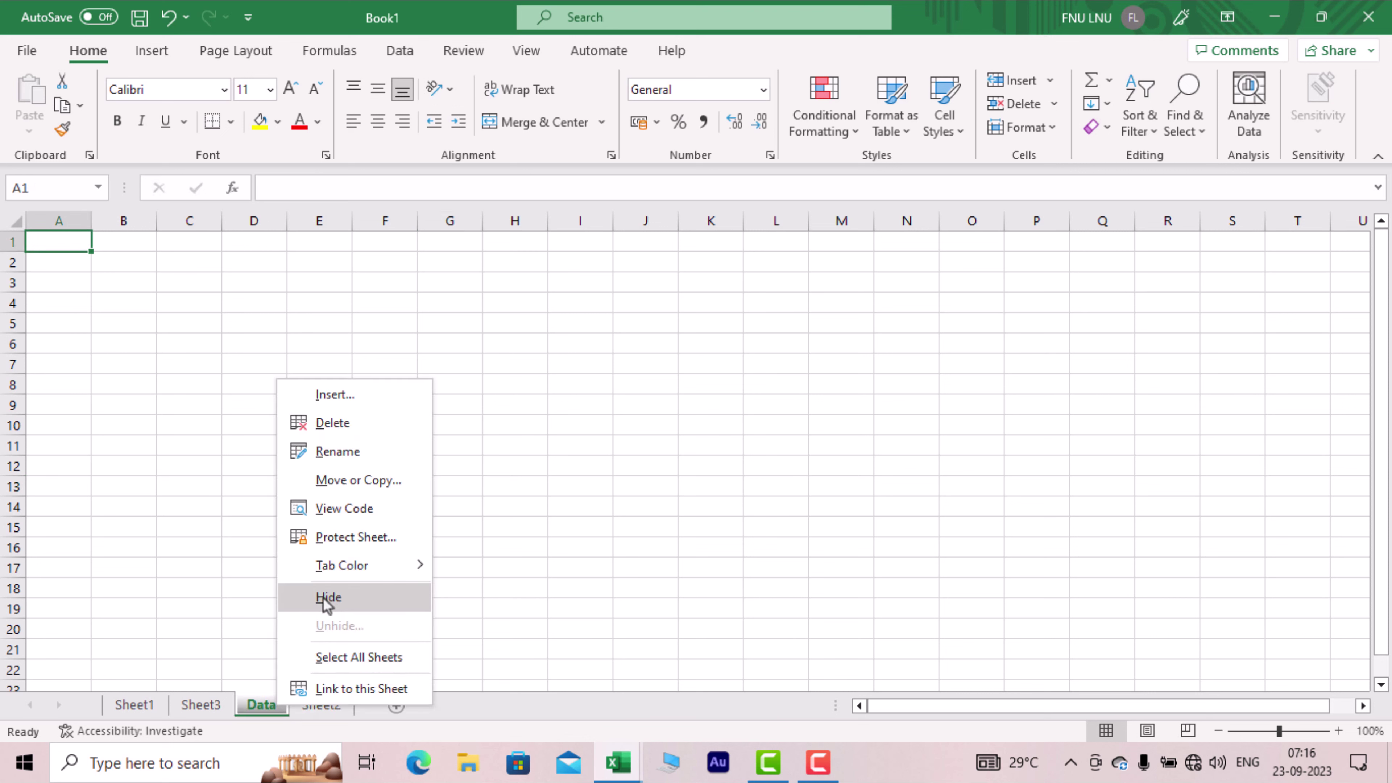
click(156, 706)
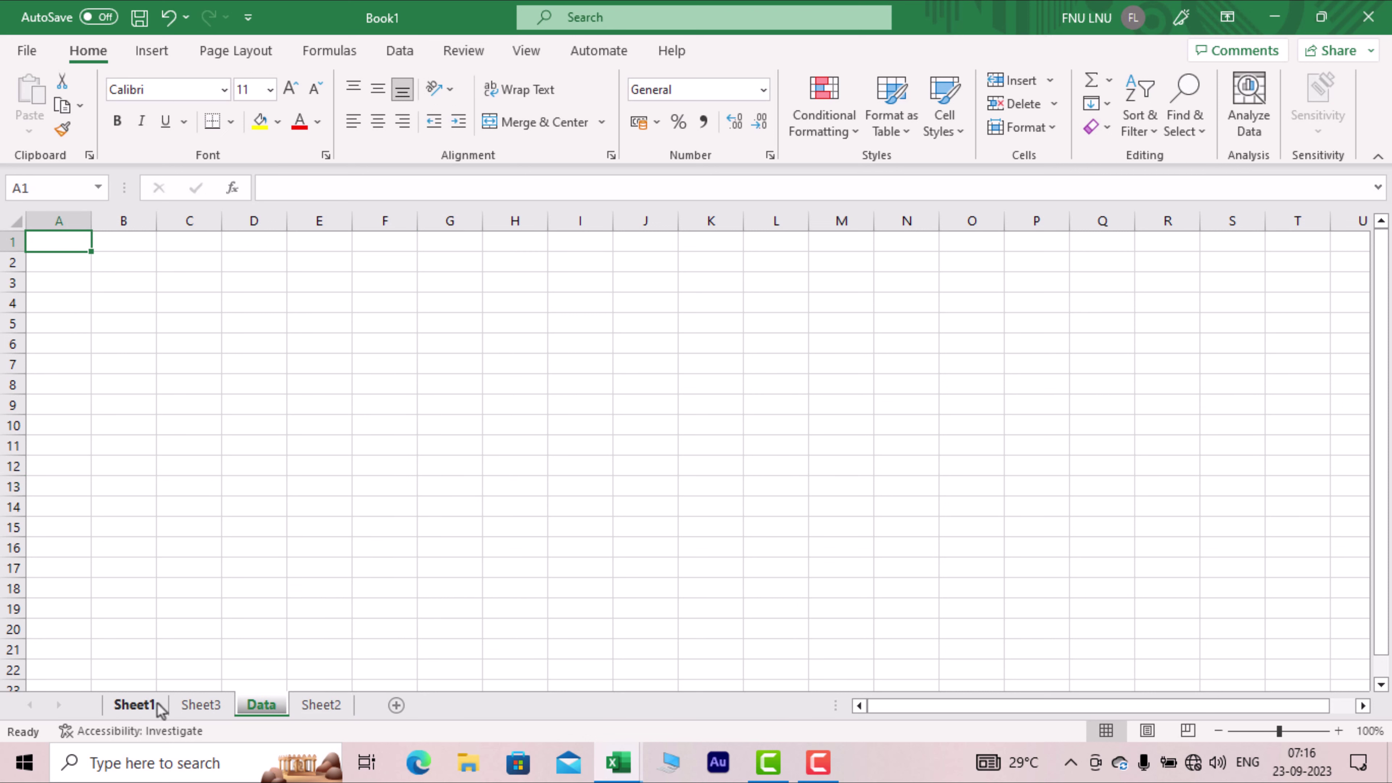
click(211, 706)
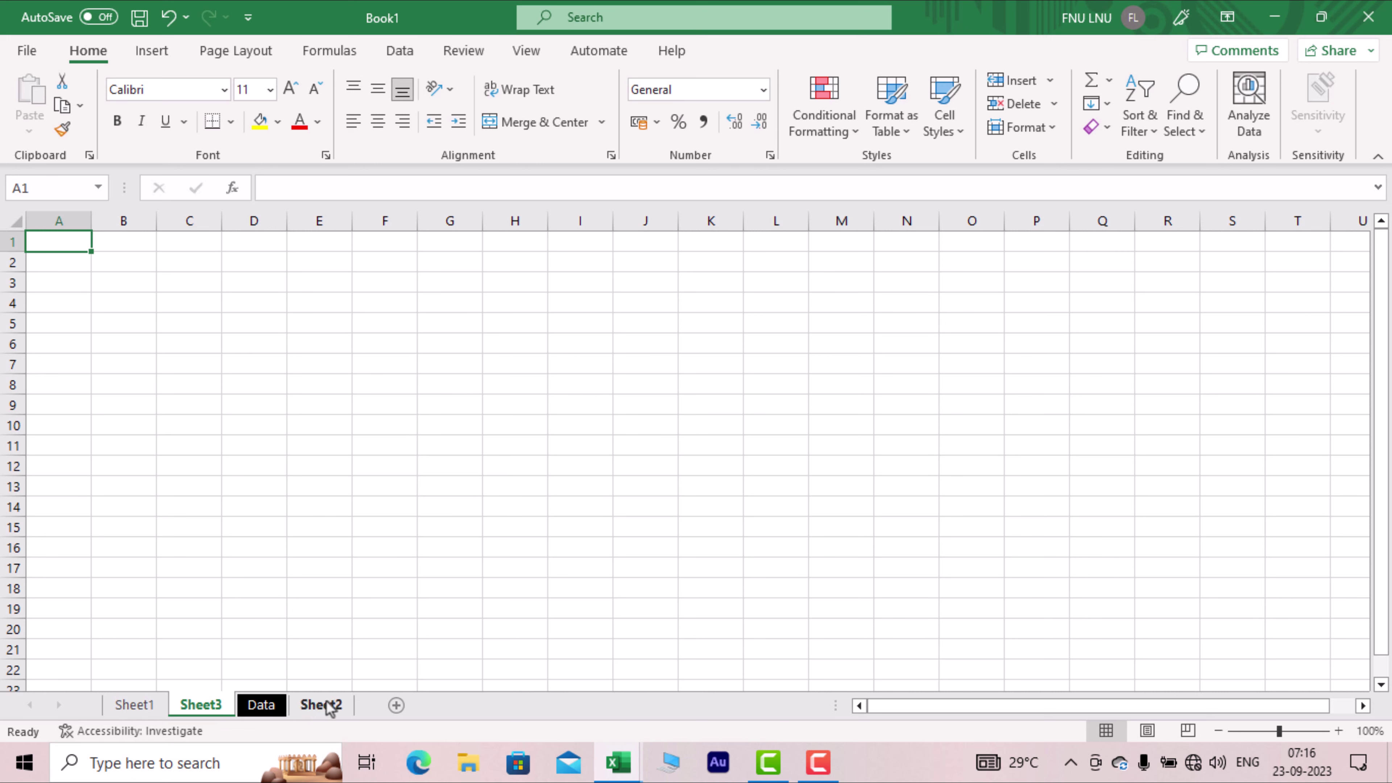
right_click(250, 710)
click(291, 606)
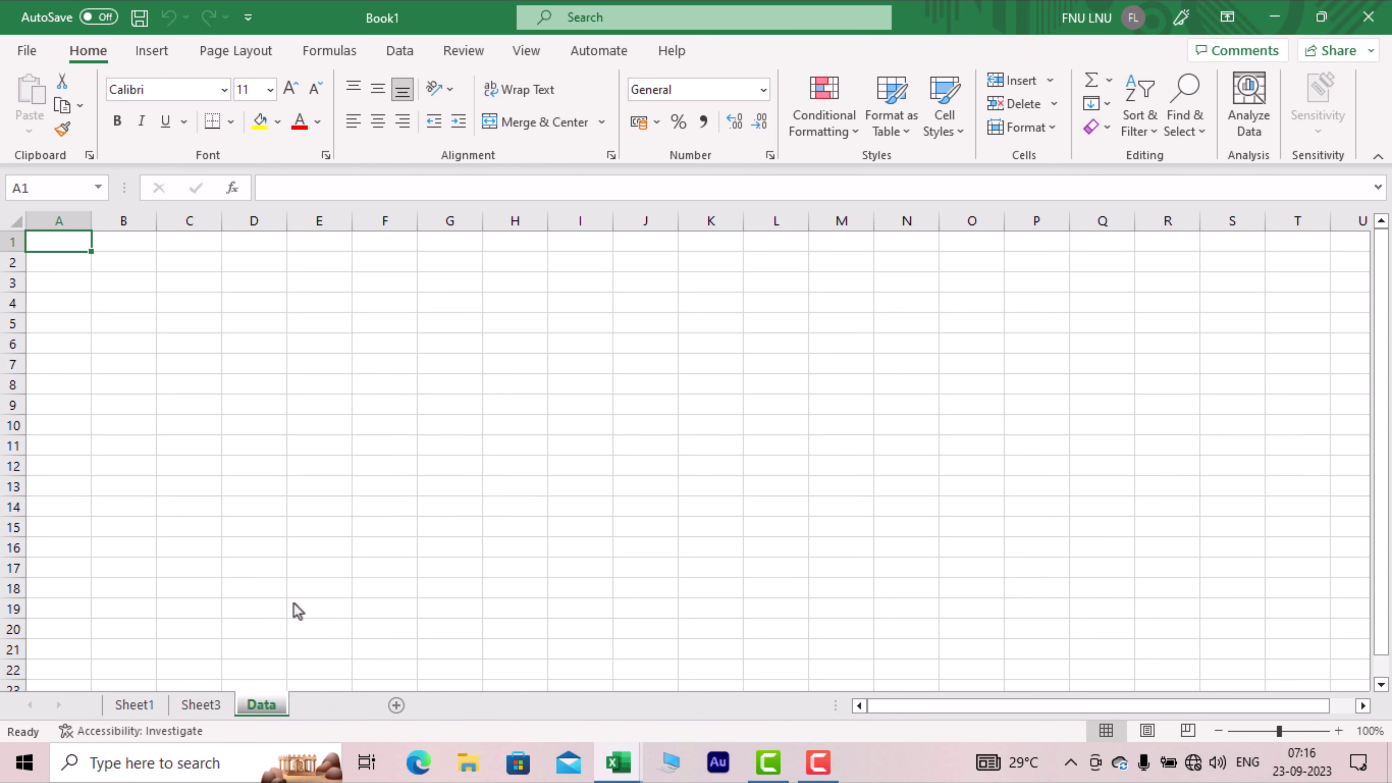
click(137, 707)
click(220, 705)
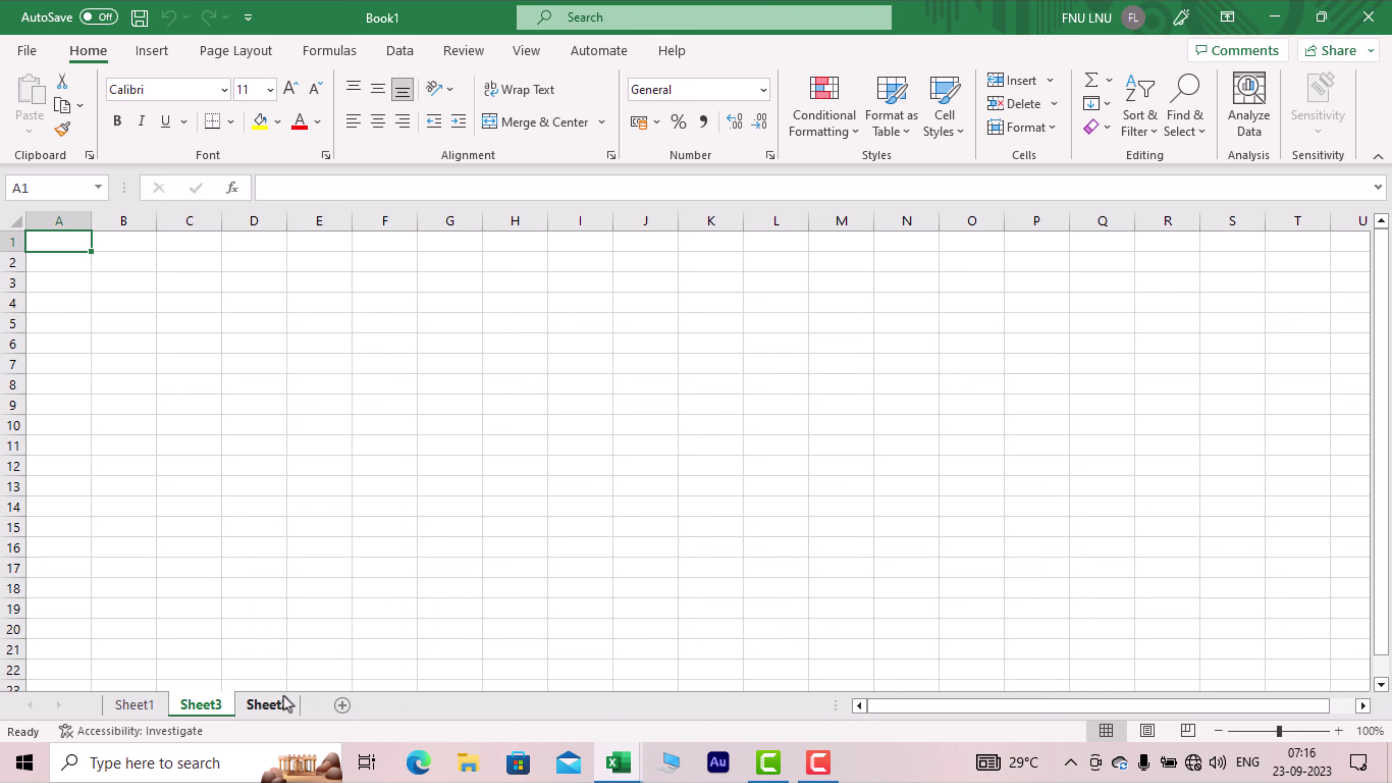
click(258, 707)
click(128, 707)
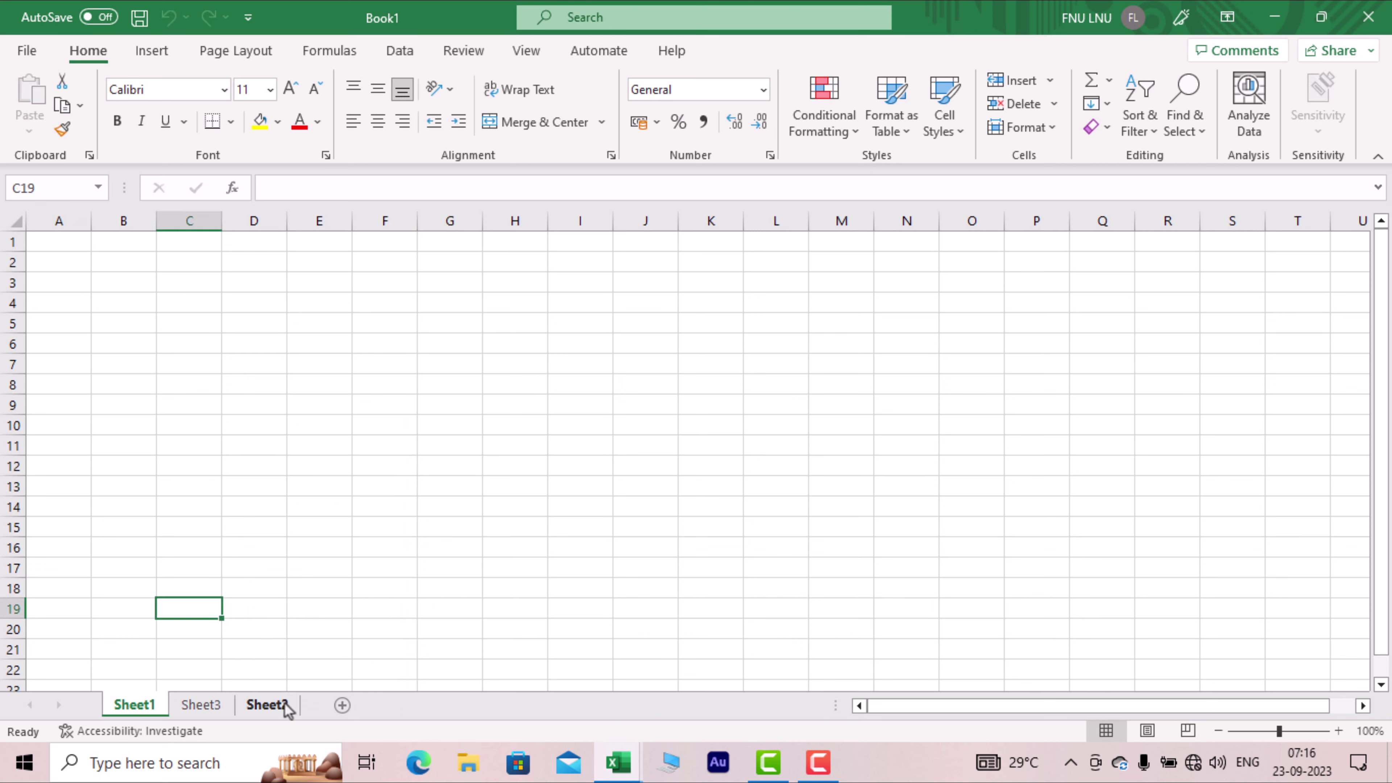
Step: Unhide the Data sheet through the Unhide dialog
right_click(265, 704)
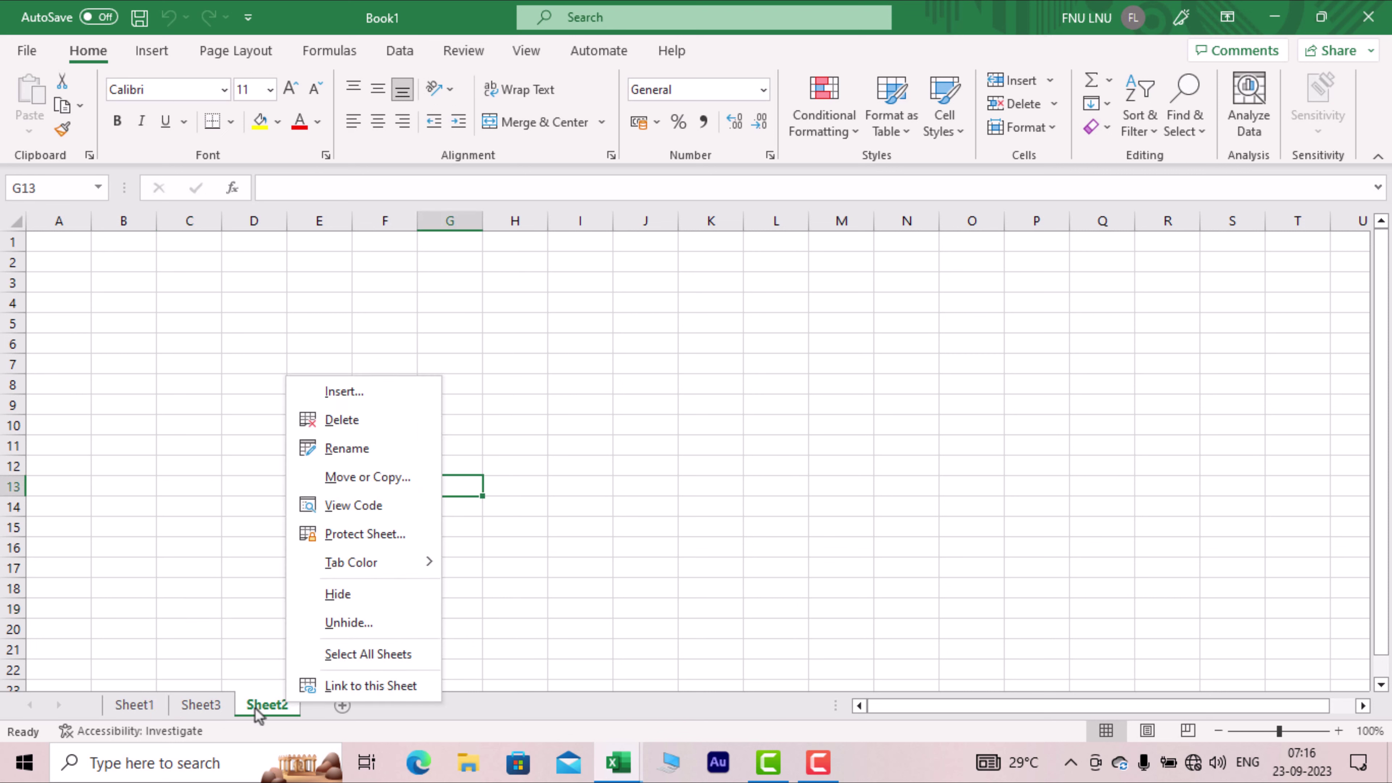
click(328, 625)
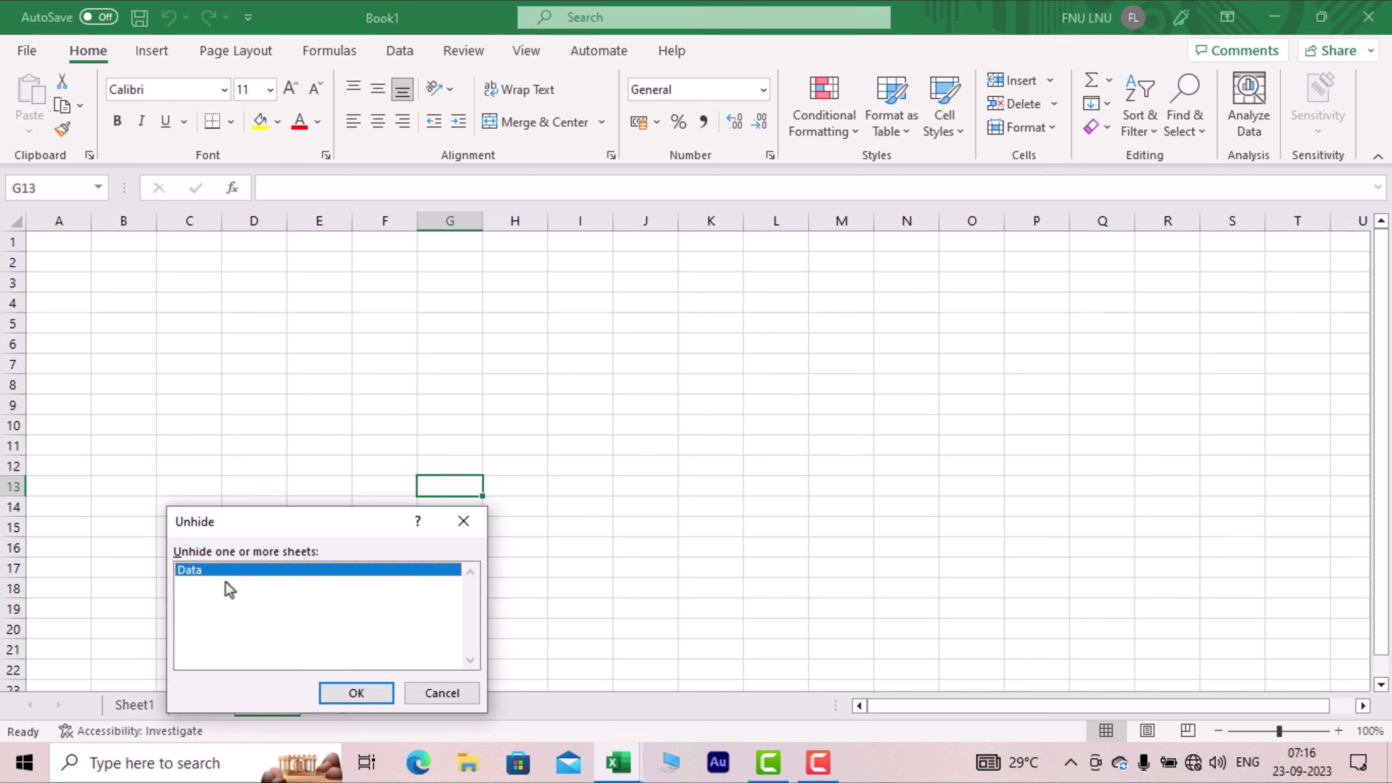
click(355, 693)
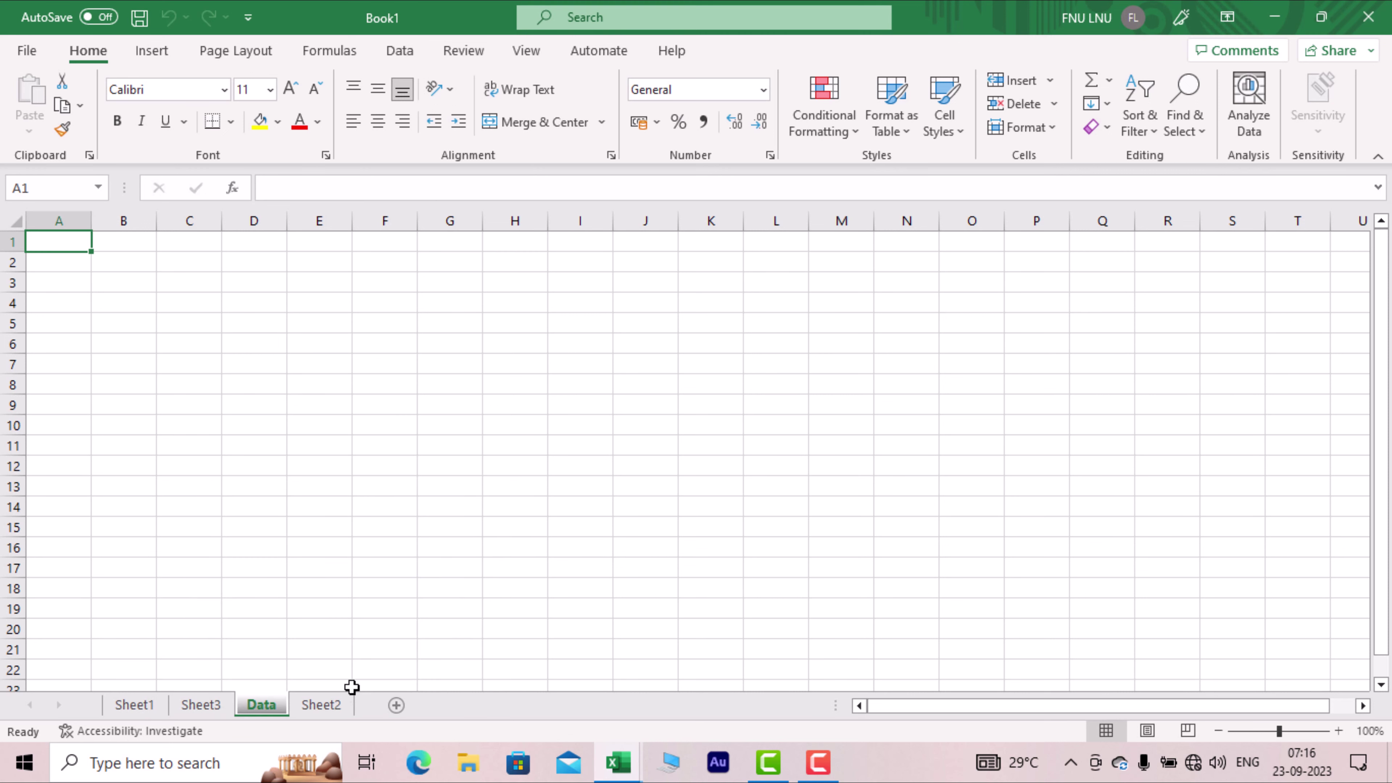
Step: Group all four worksheets and enter the first name in cell A1
right_click(259, 707)
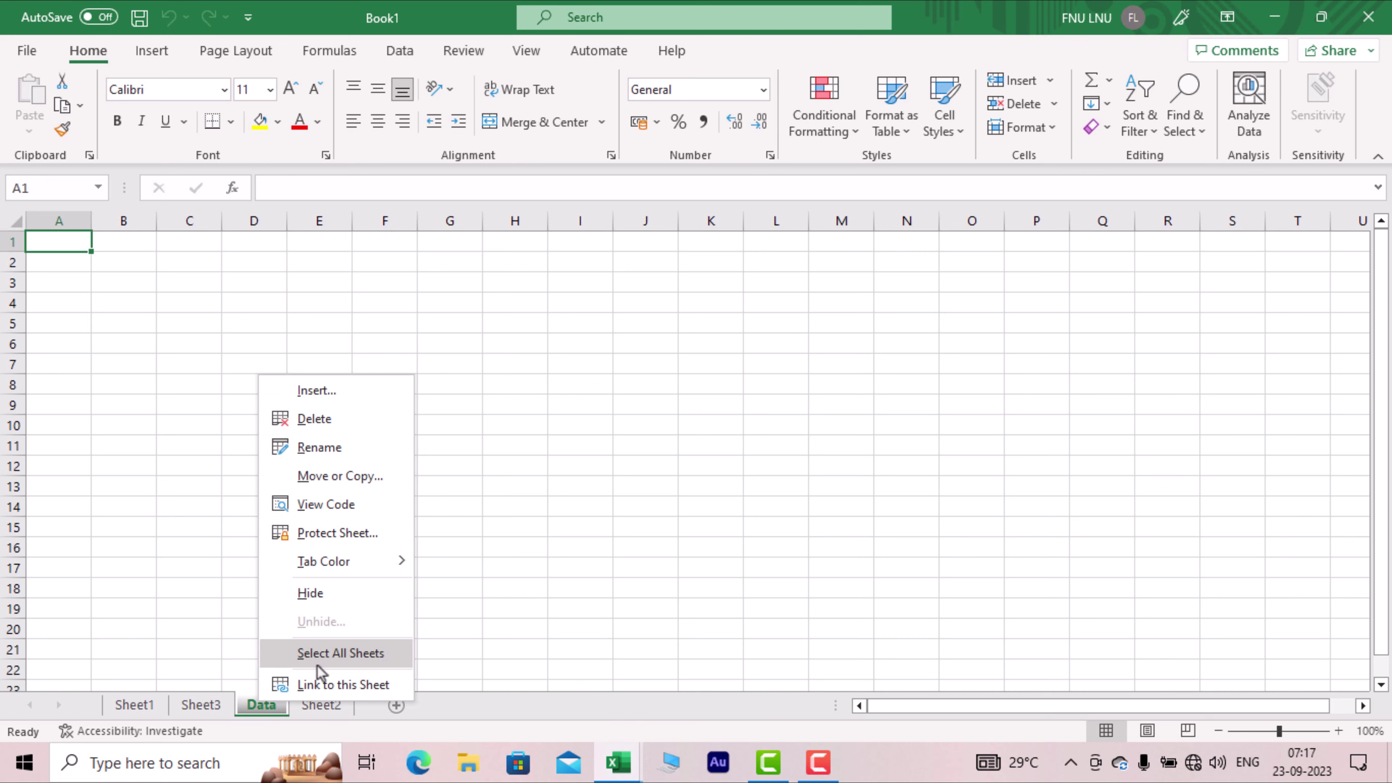
click(319, 652)
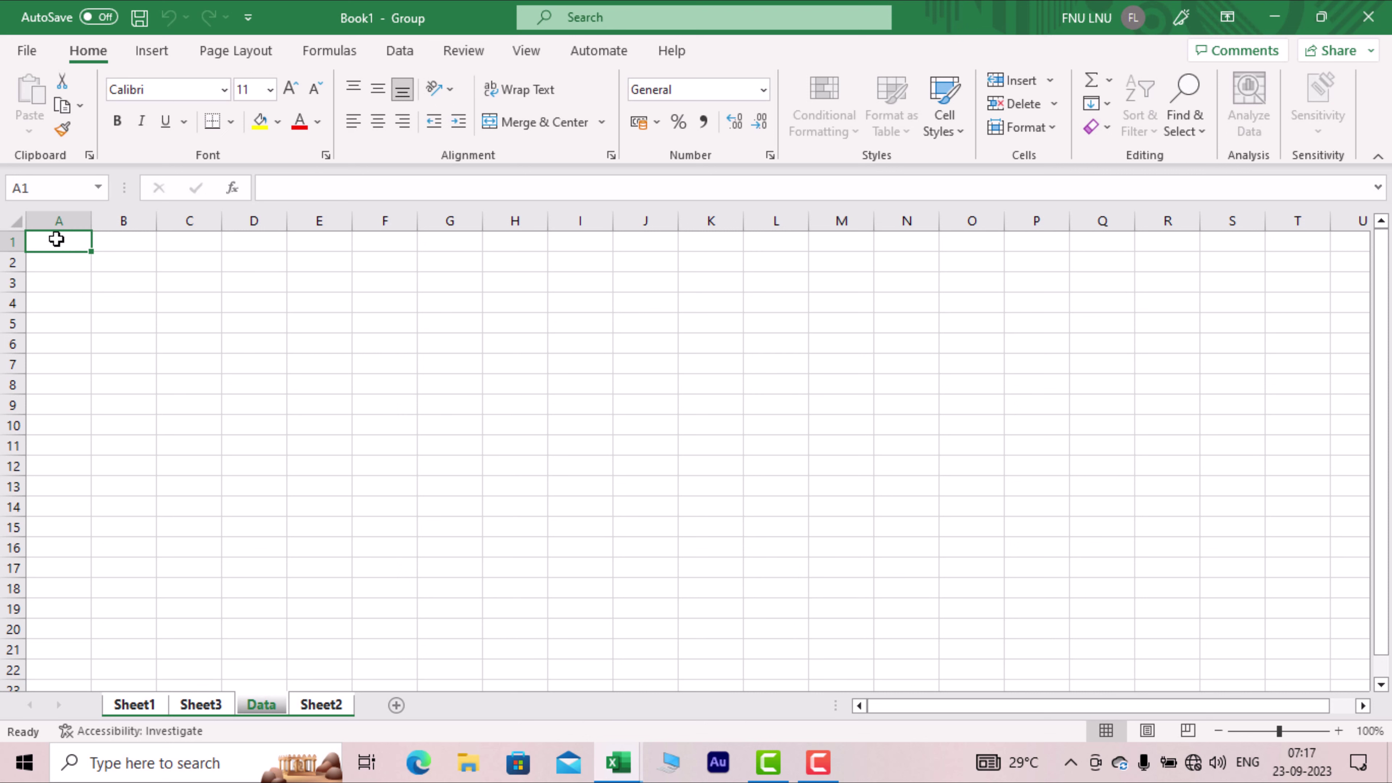
text(David)
key(Return)
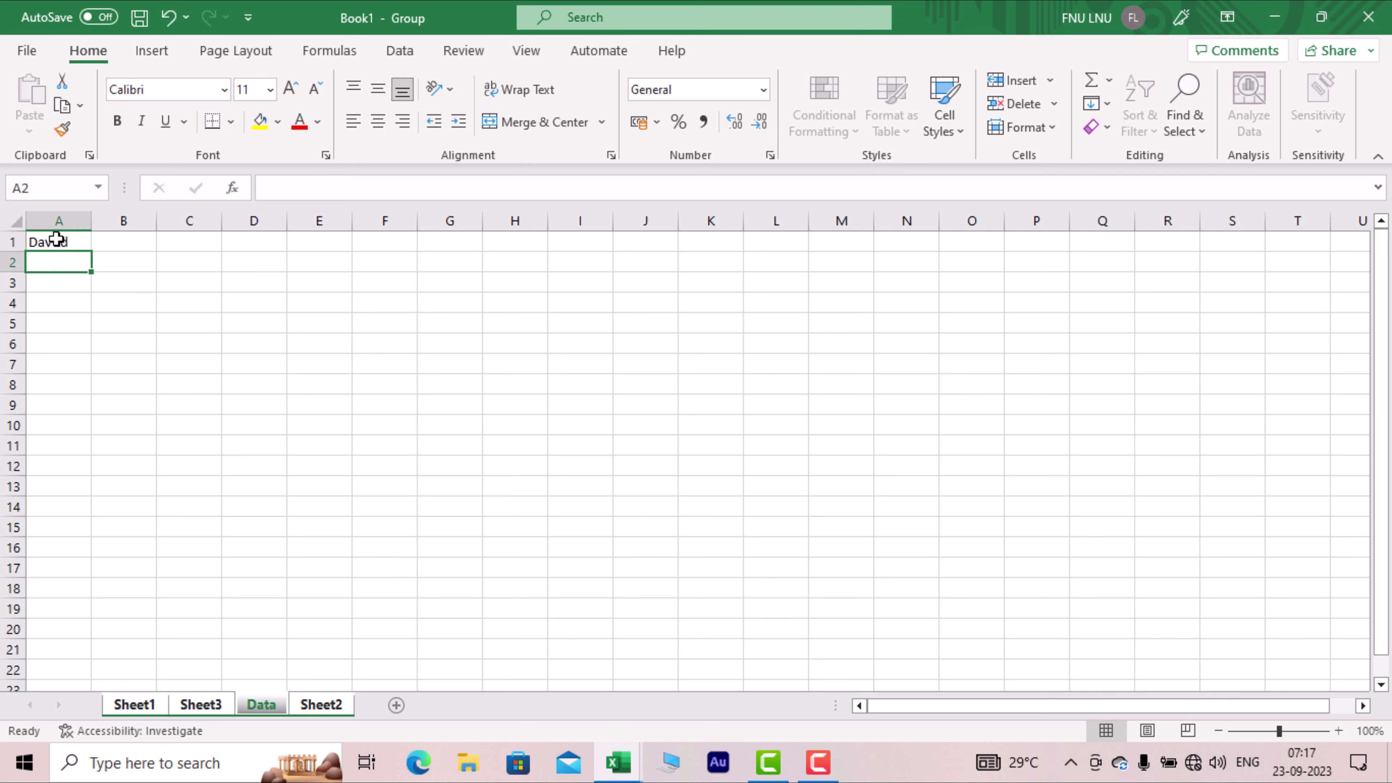
Step: Discard the stray entry in A2 and correct cell A1 to hold the full first name
text(Dav)
key(BackSpace)
key(BackSpace)
key(BackSpace)
key(BackSpace)
key(Escape)
click(57, 239)
double_click(57, 239)
key(BackSpace)
key(BackSpace)
text(id)
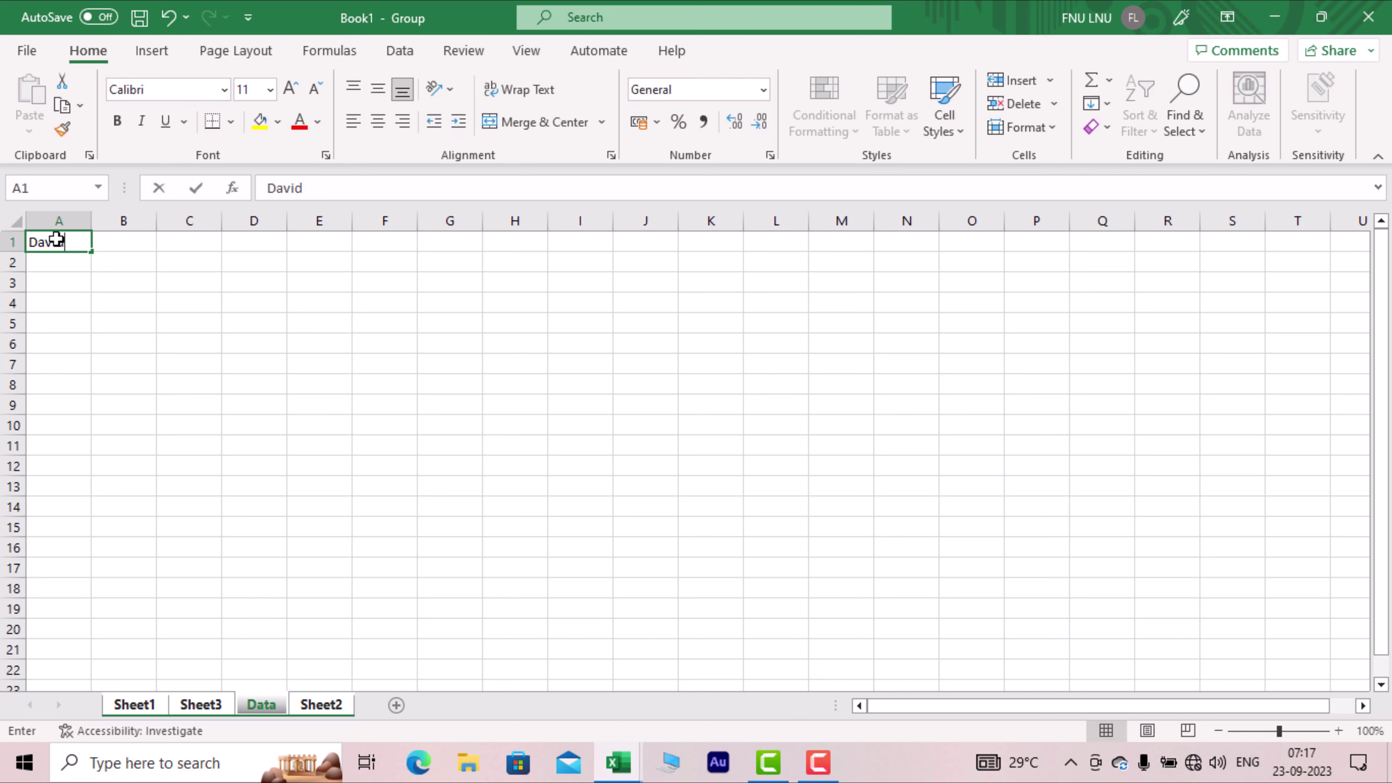
key(Return)
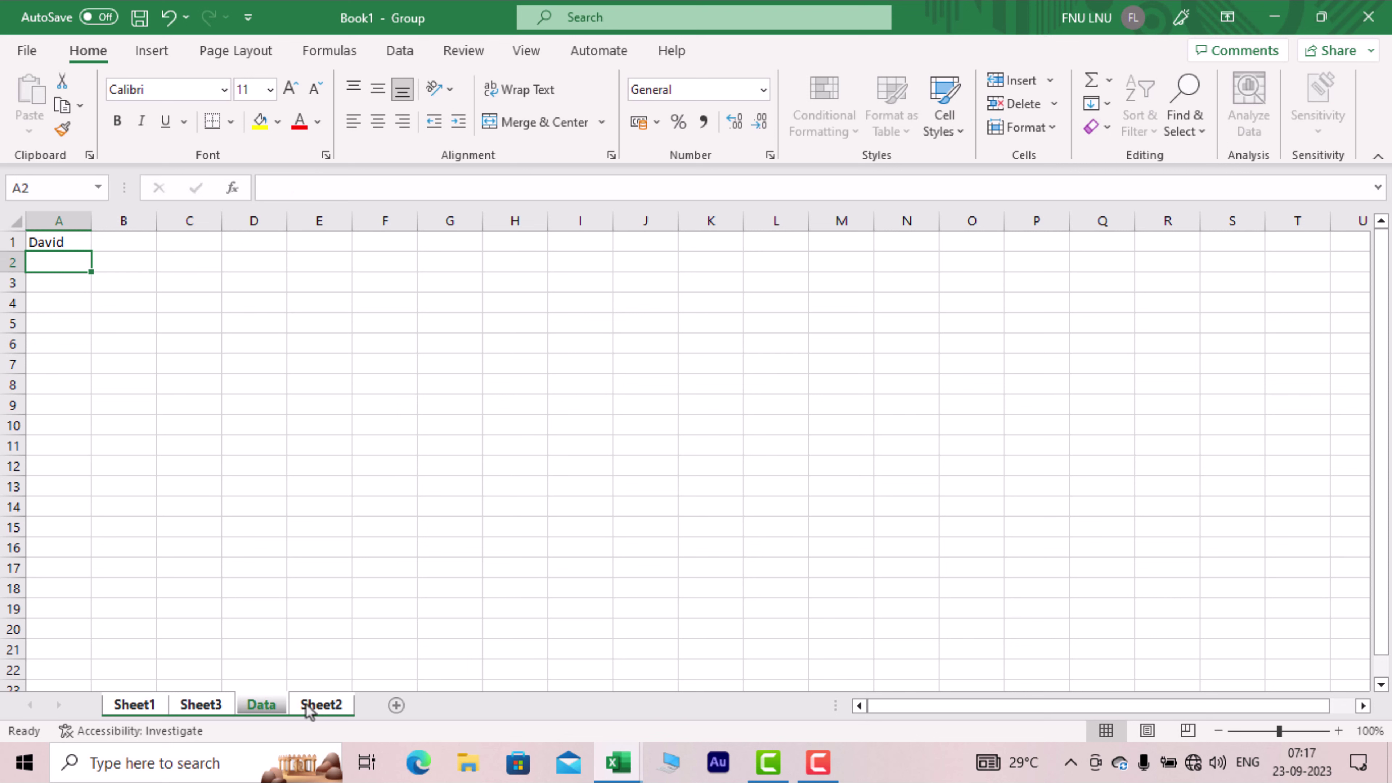
Step: Ungroup to the Data sheet, then confirm Sheet3 and Sheet1 show the name in A1
click(262, 706)
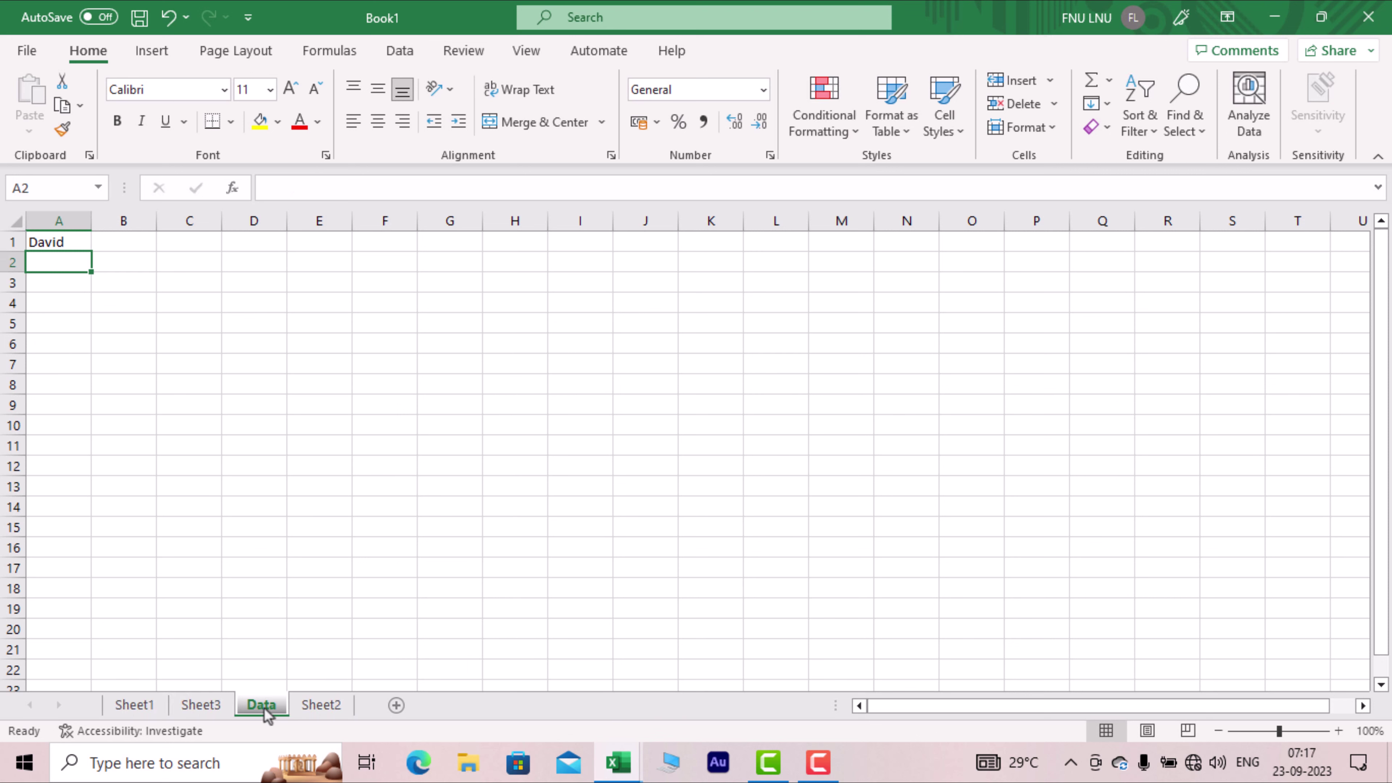
click(200, 707)
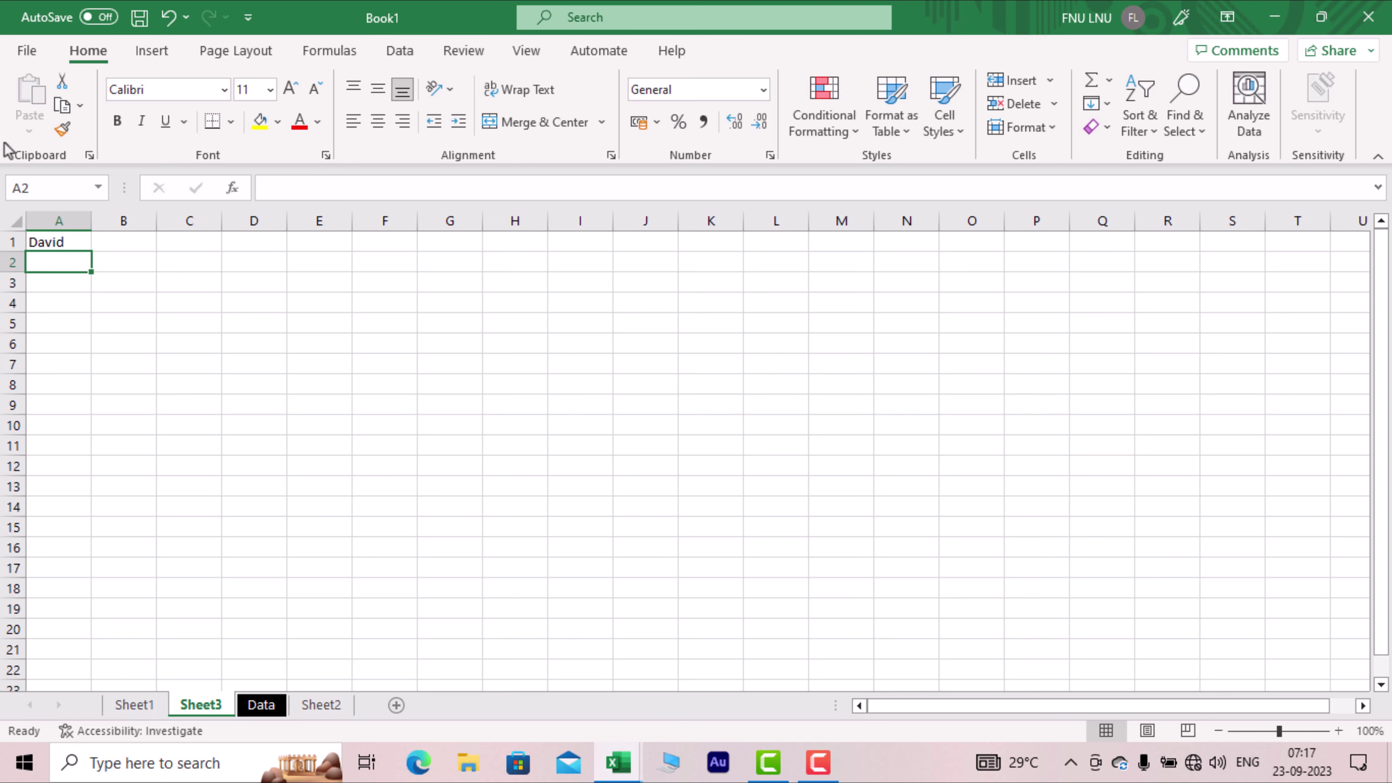
click(134, 706)
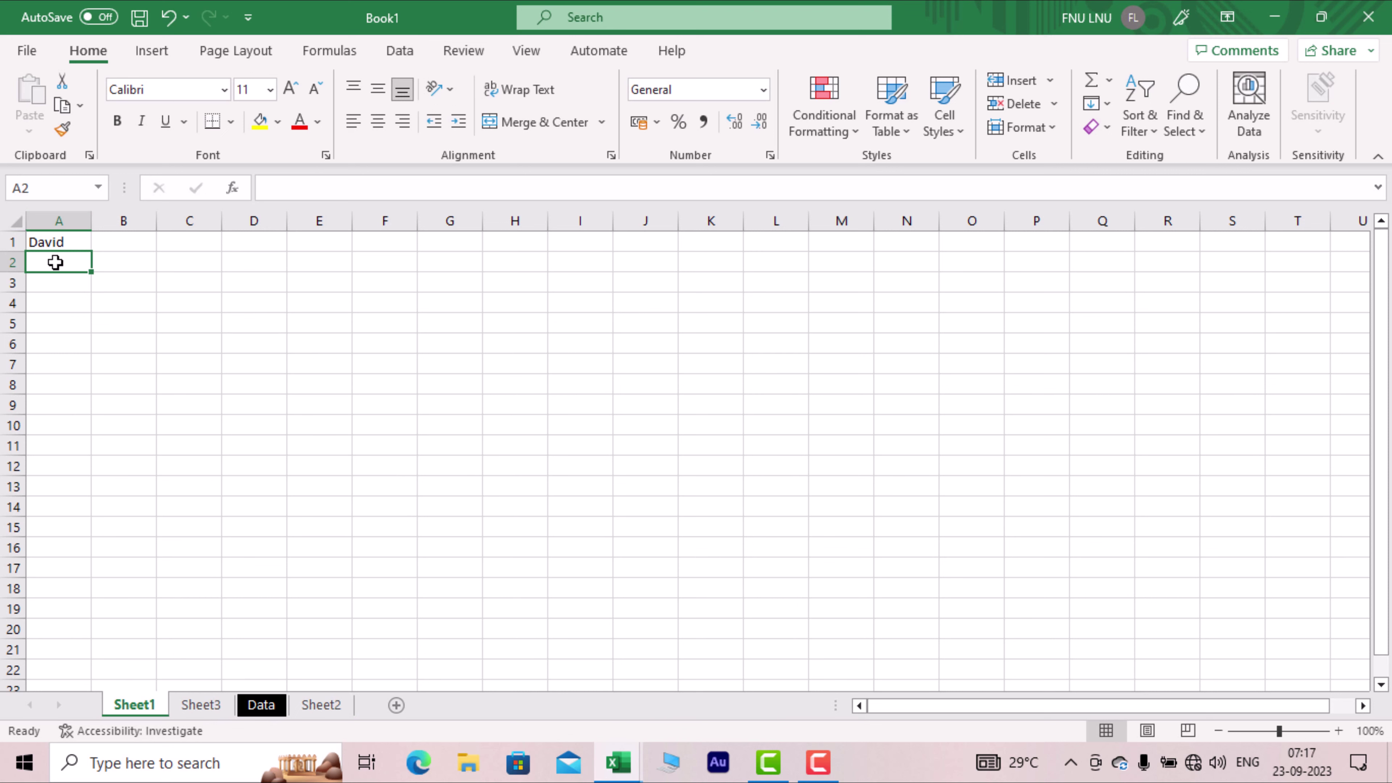
click(126, 387)
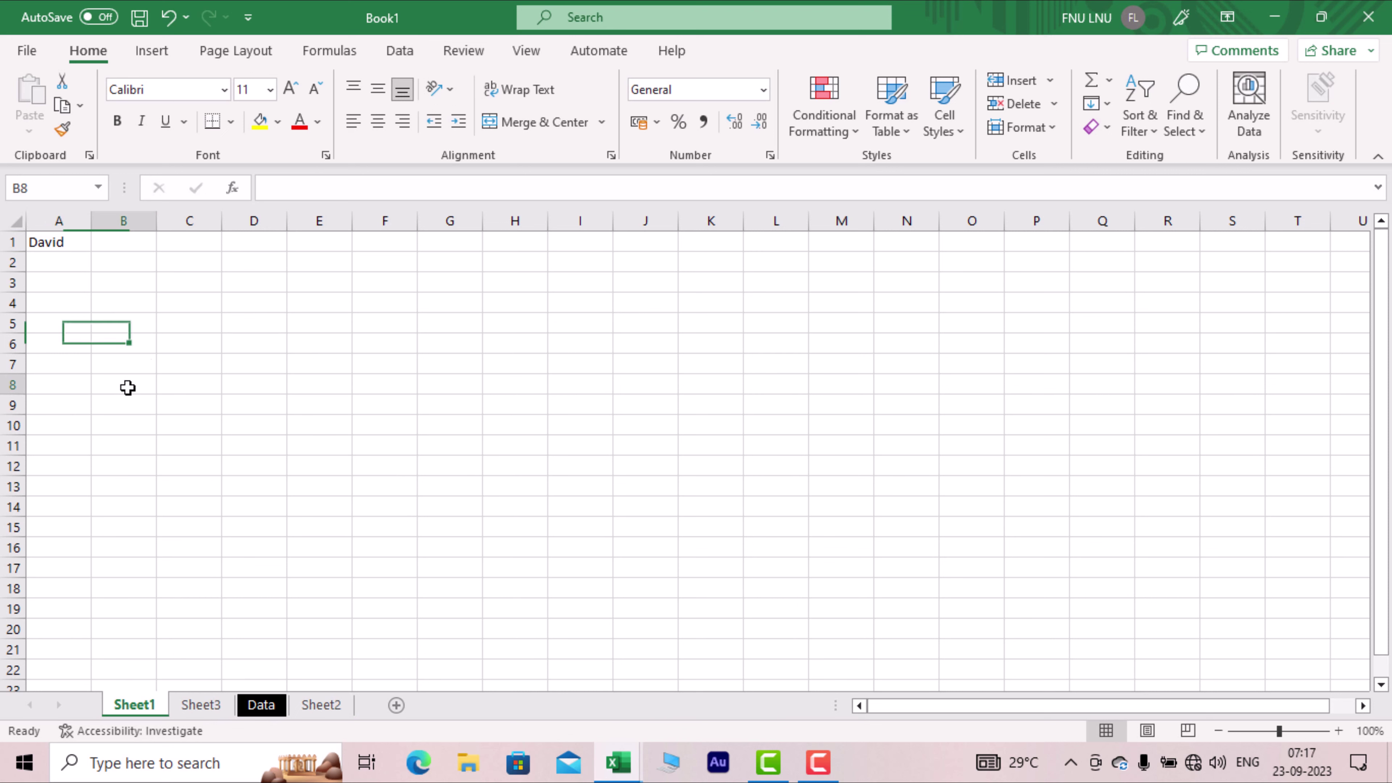
Step: Regroup Sheet3, Data and Sheet2 together with Sheet1
ctrl+click(193, 708)
ctrl+click(260, 707)
ctrl+click(323, 707)
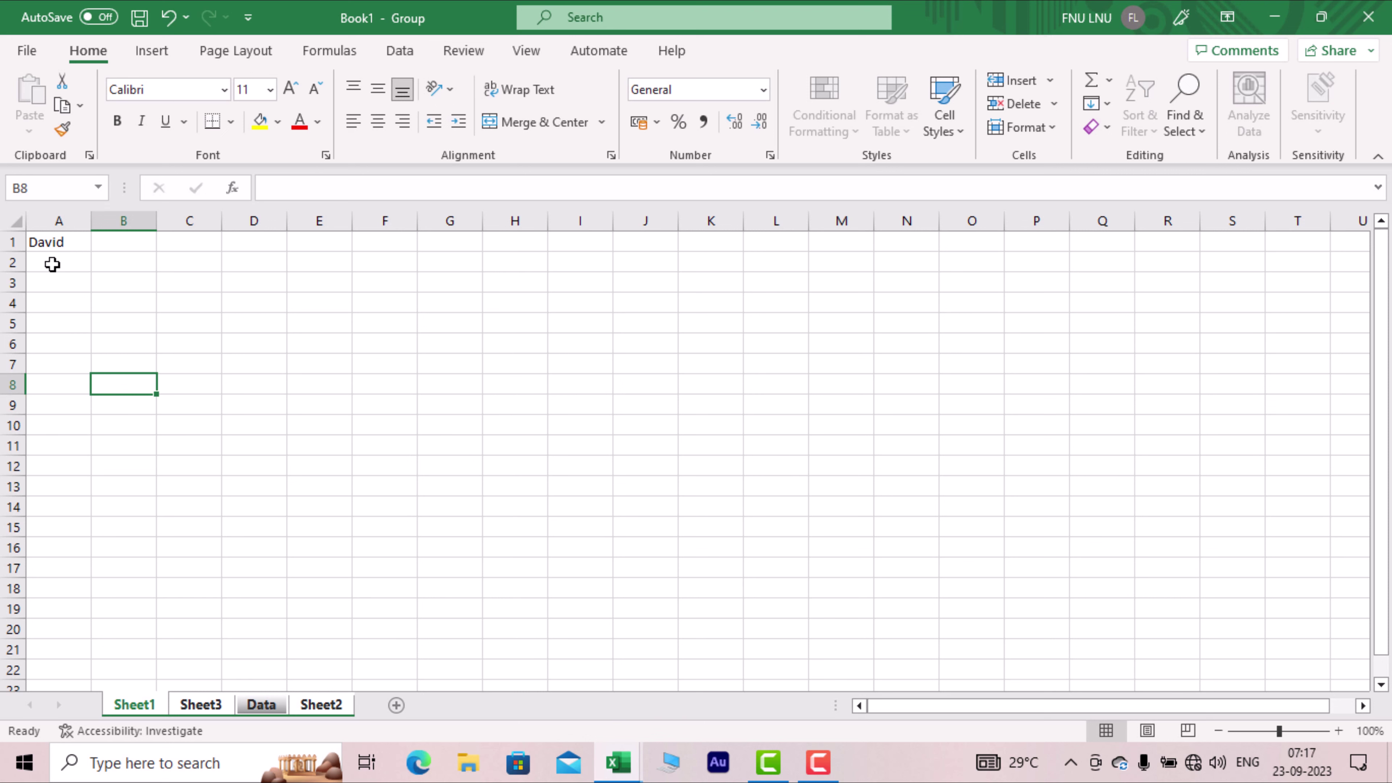
key(ctrl+Home)
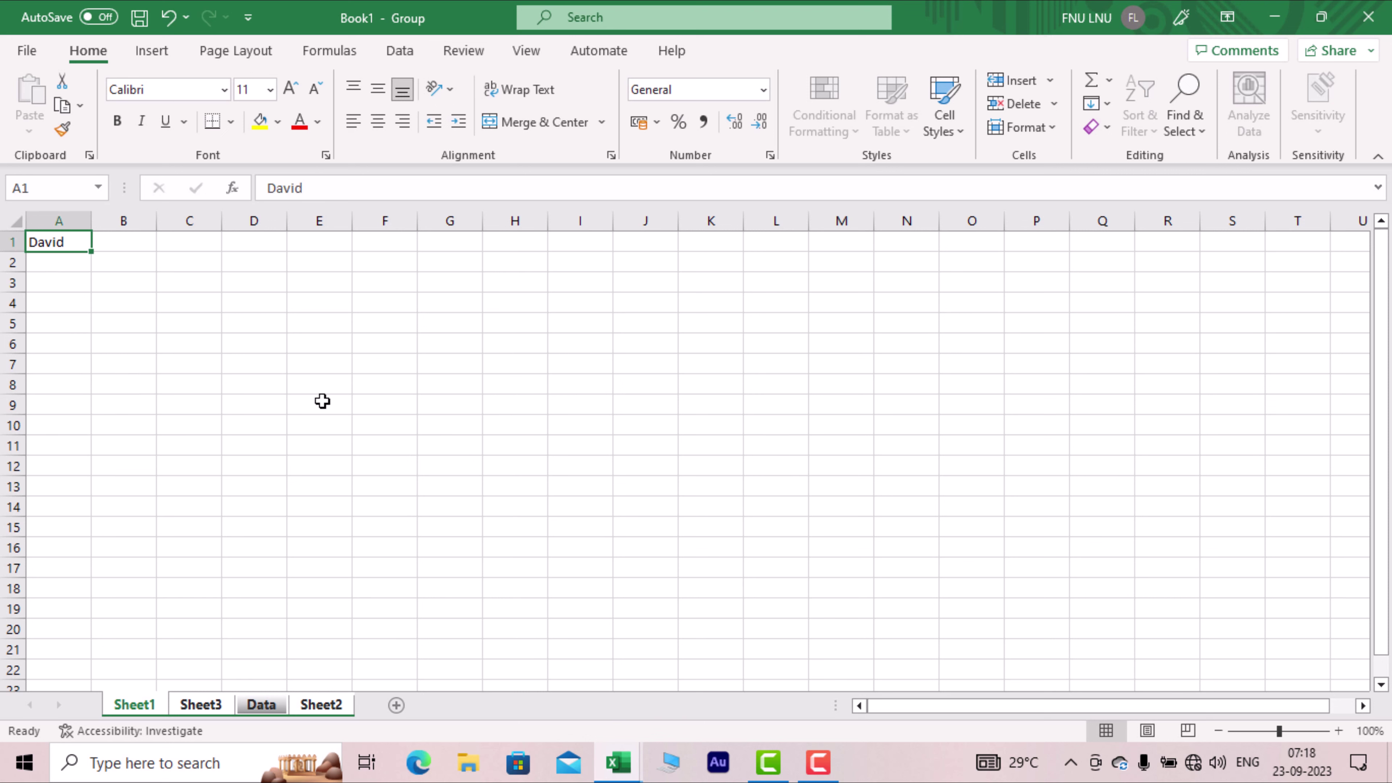